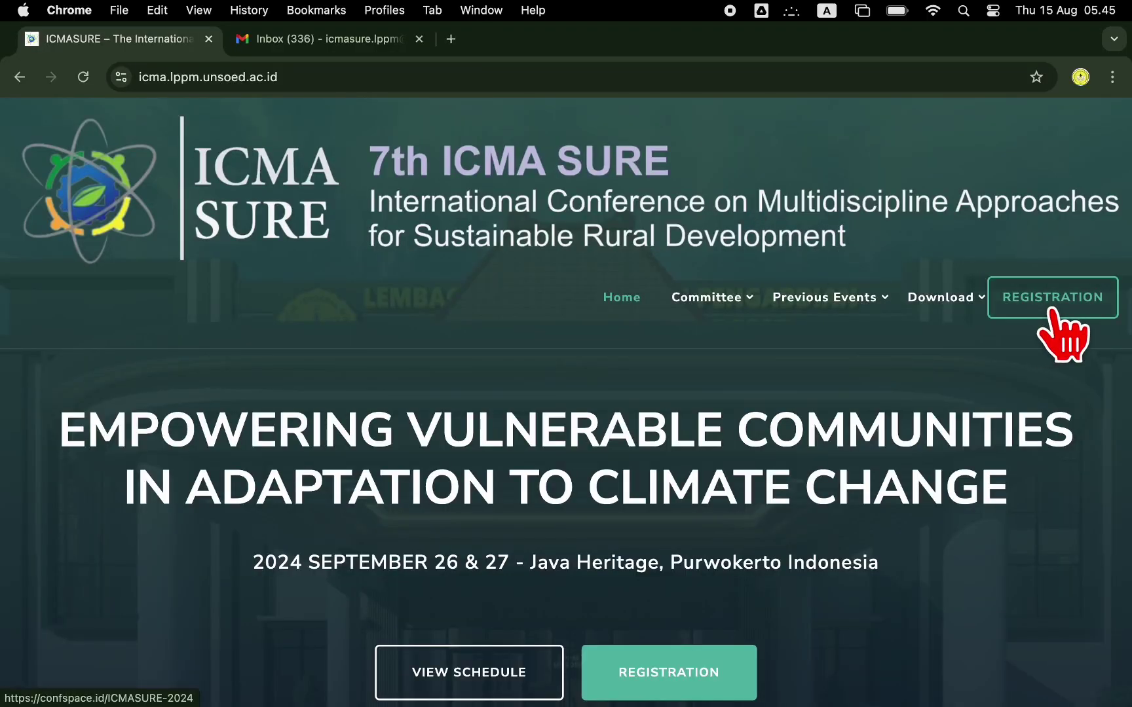
Step: Open the ICMASURE 2024 registration page and switch its language from ID to English
left_click(1051, 313)
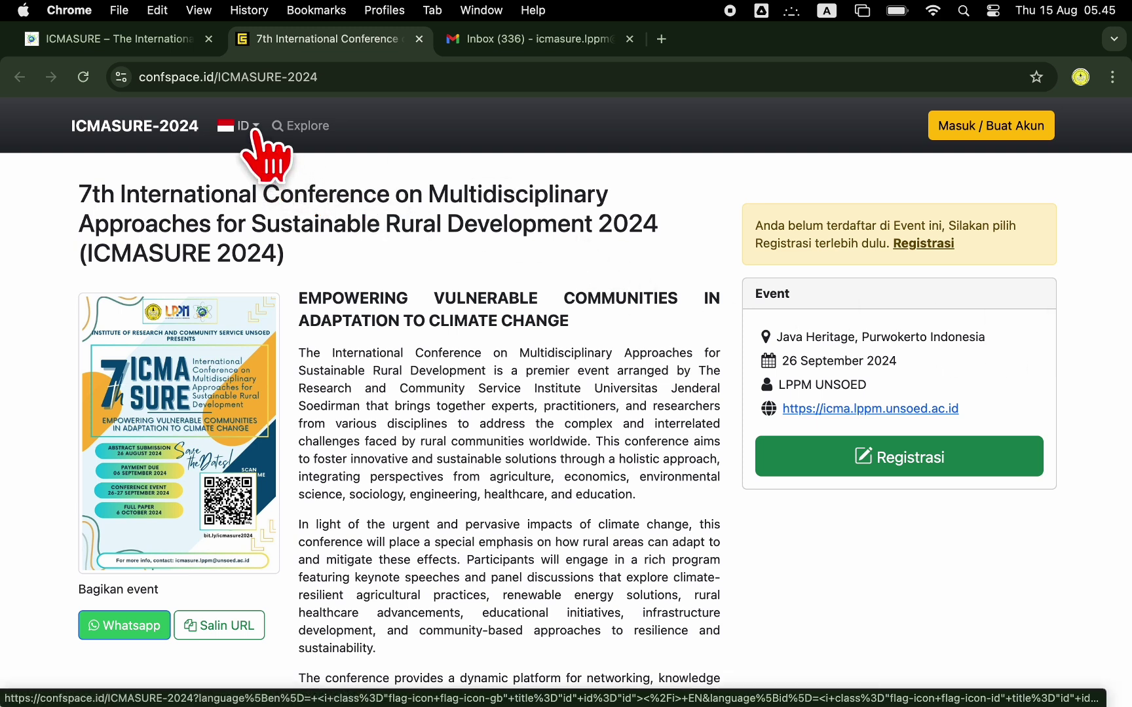
left_click(254, 128)
left_click(269, 163)
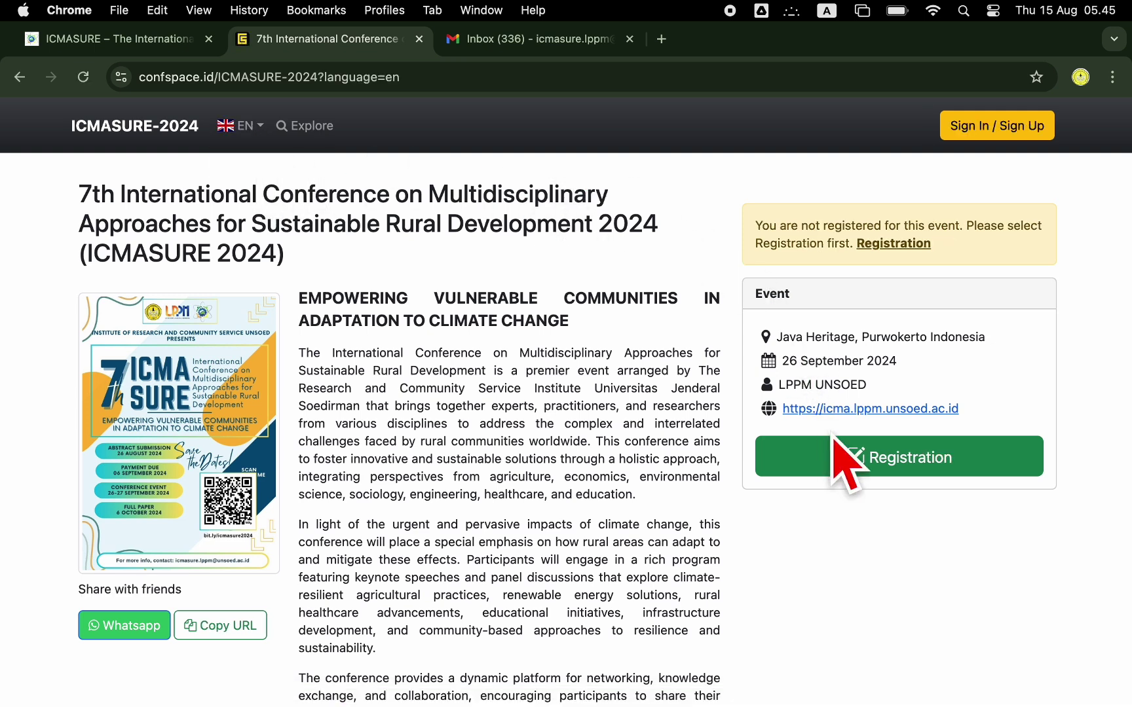
Step: Start a new sign-up and enter title Dr, full name, email and password
left_click(943, 465)
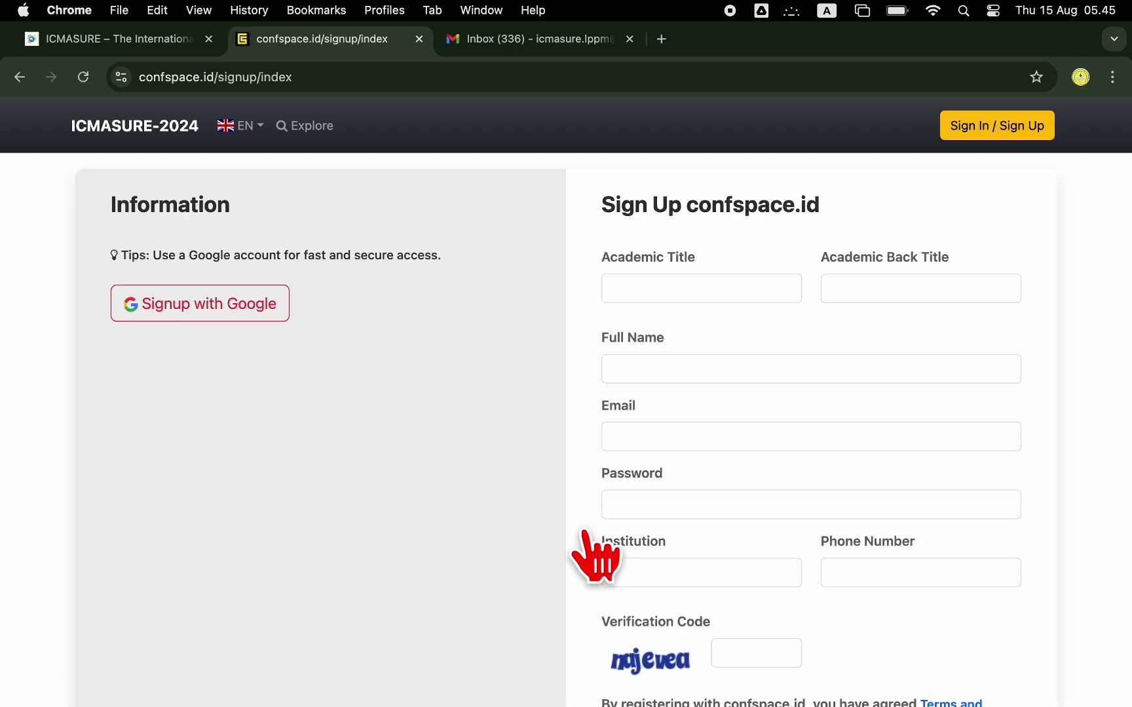
left_click(723, 288)
type("Dr")
left_click(683, 367)
type("Alpha")
key("BackSpace")
key("BackSpace")
left_click(651, 437)
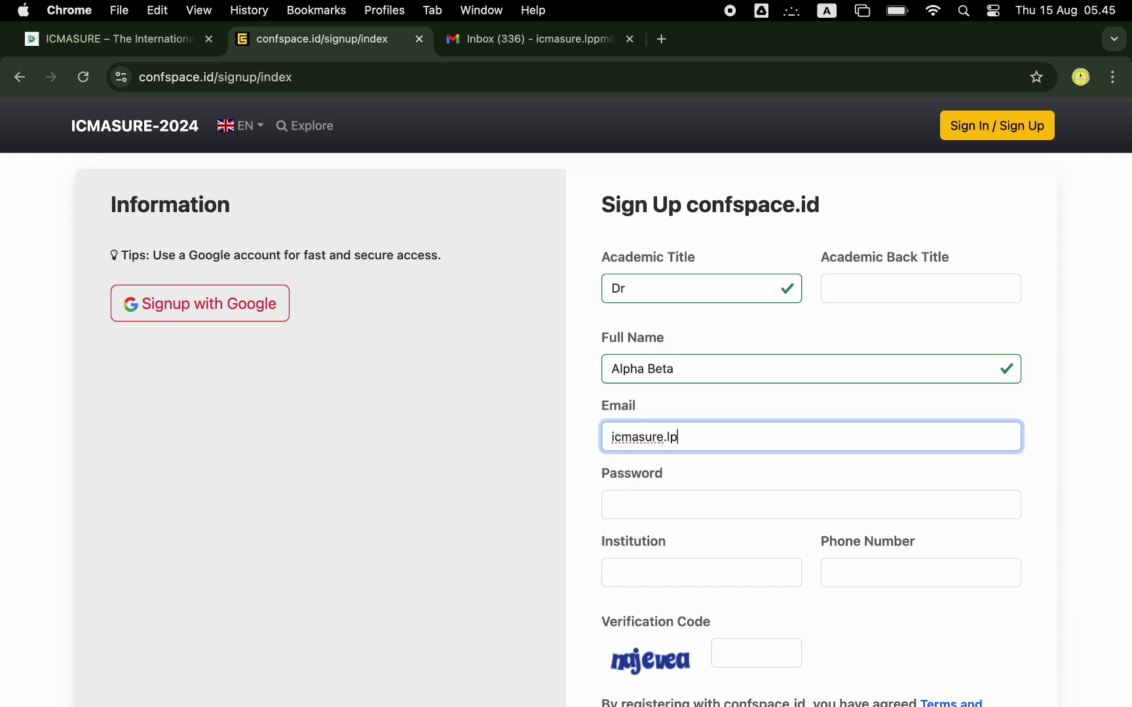
key("Tab")
Step: Enter the institution, phone number and verification code, then submit the sign-up form
left_click(662, 569)
type("Universitas Jenderal Soedirman")
key("Tab")
type("2222")
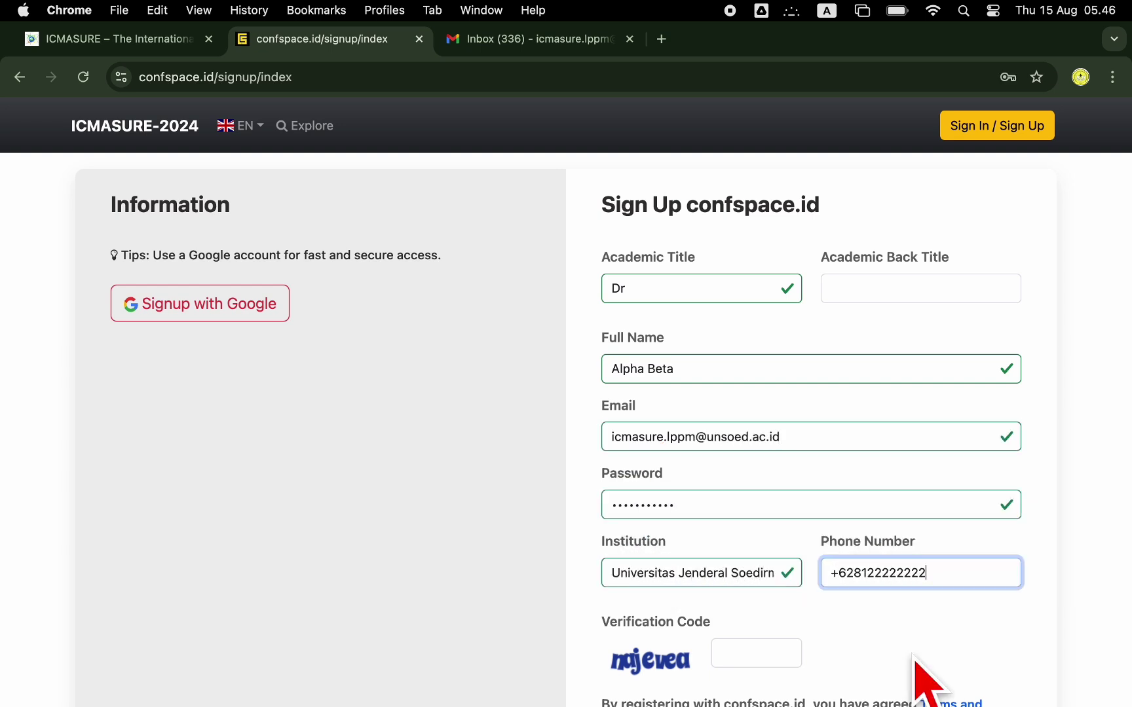
scroll(922, 677, "down", 5)
left_click(759, 496)
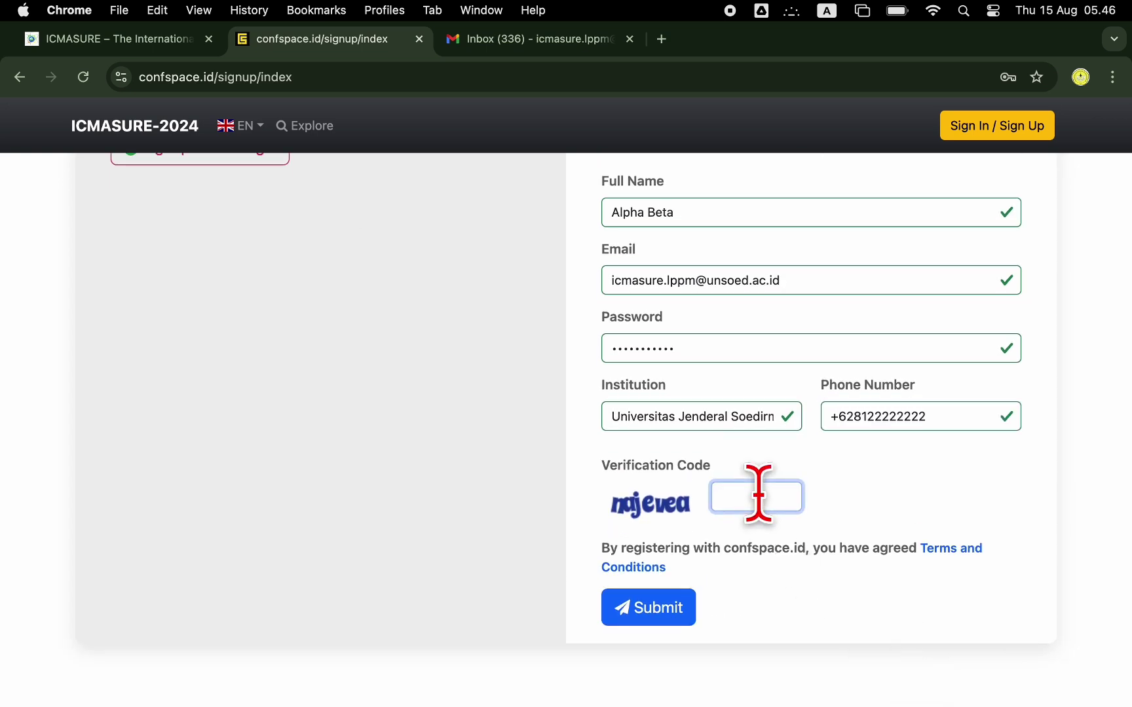
type("najevea")
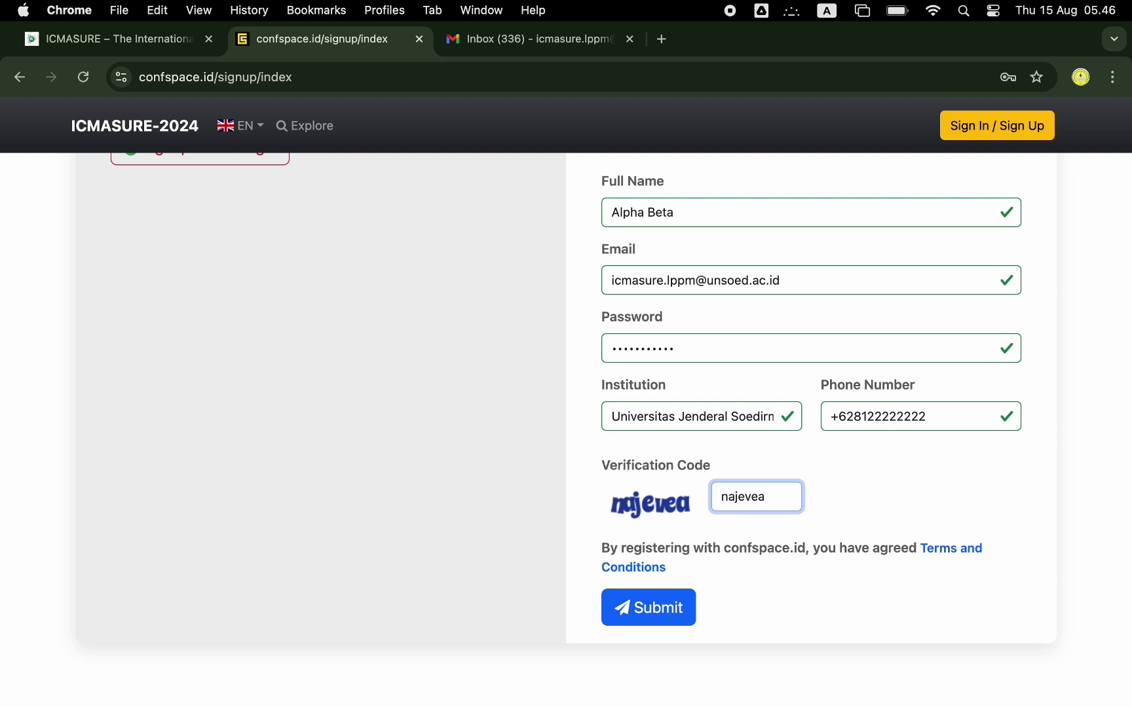
left_click(681, 619)
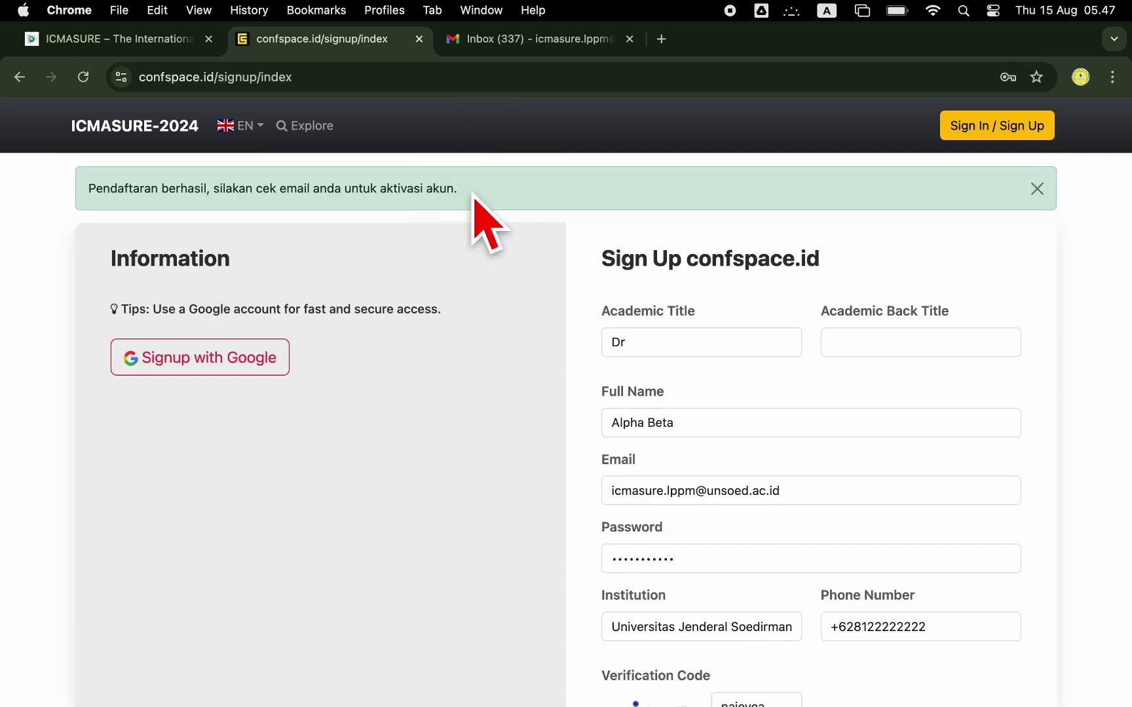
Step: In Gmail, open the confspace verification email and confirm the account
left_click(534, 40)
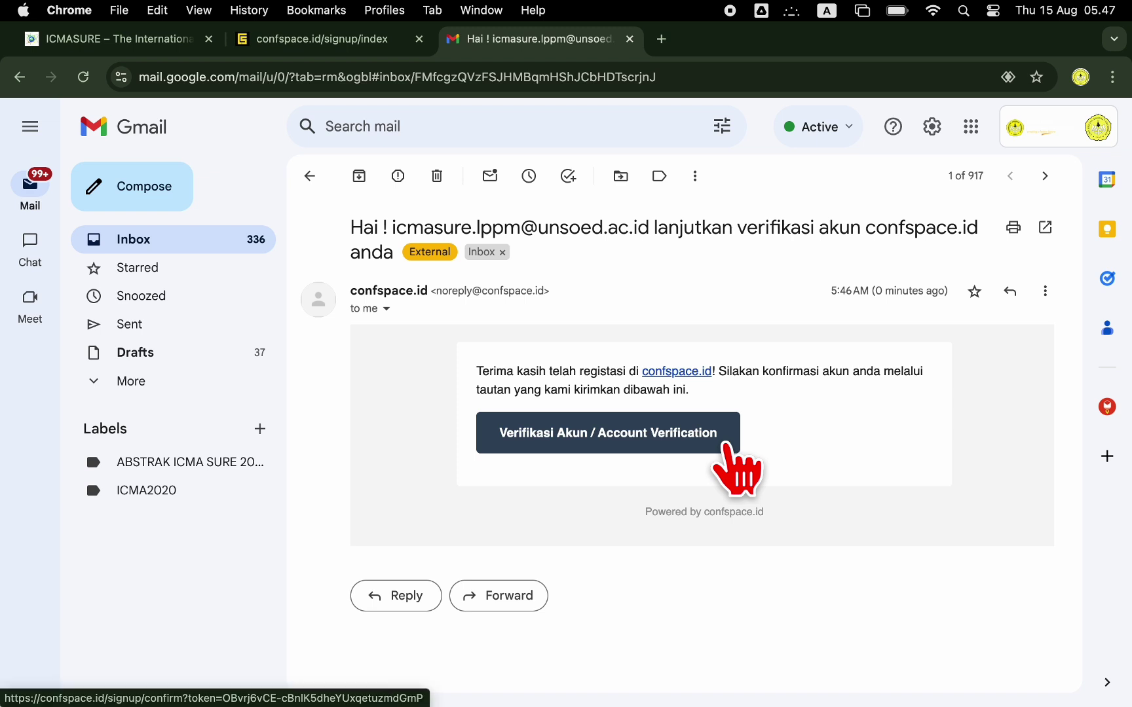
left_click(725, 445)
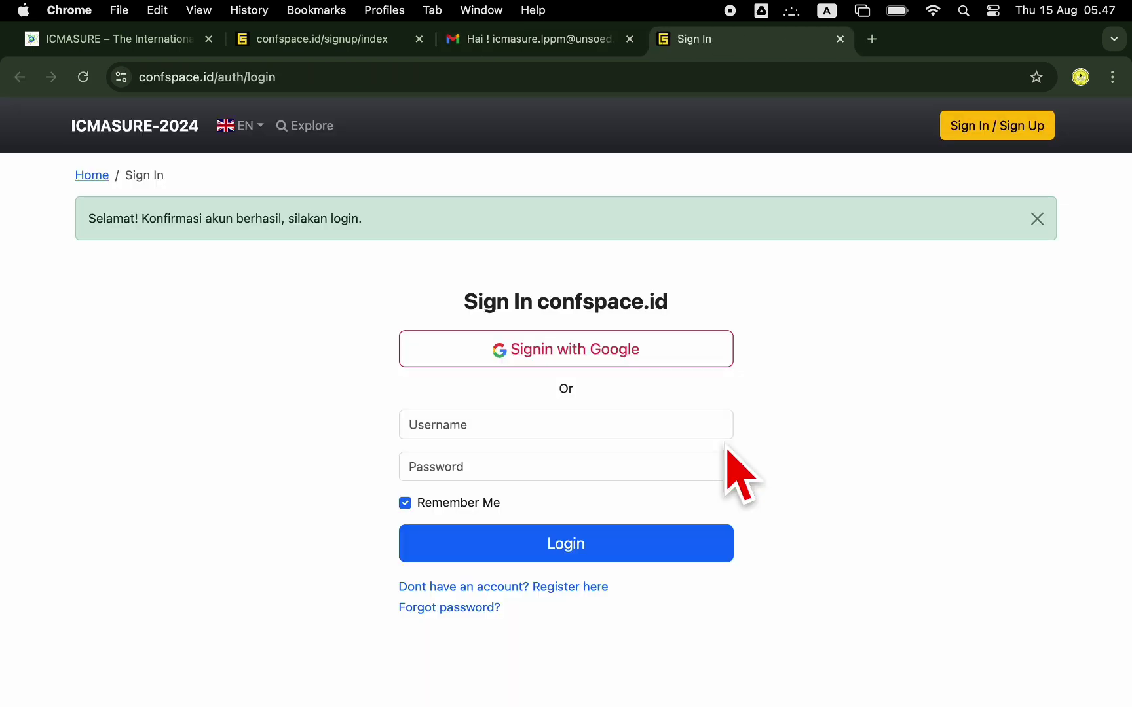
Step: Log in to confspace.id with the new account's email and password
left_click(679, 426)
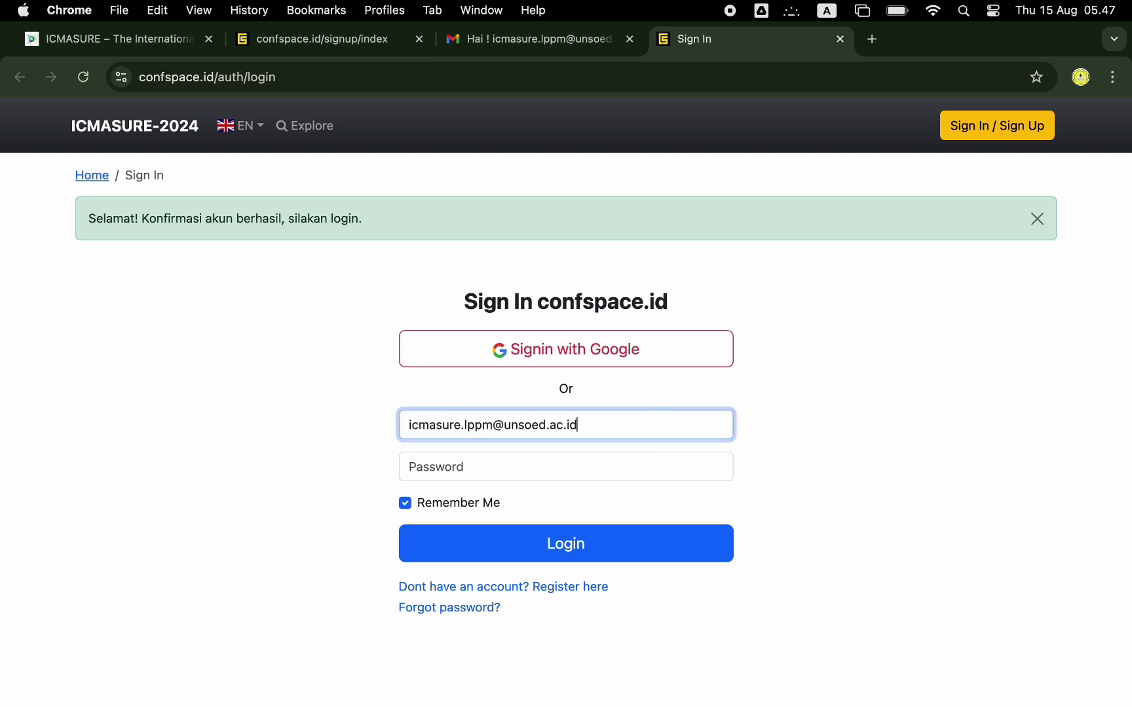
key("Tab")
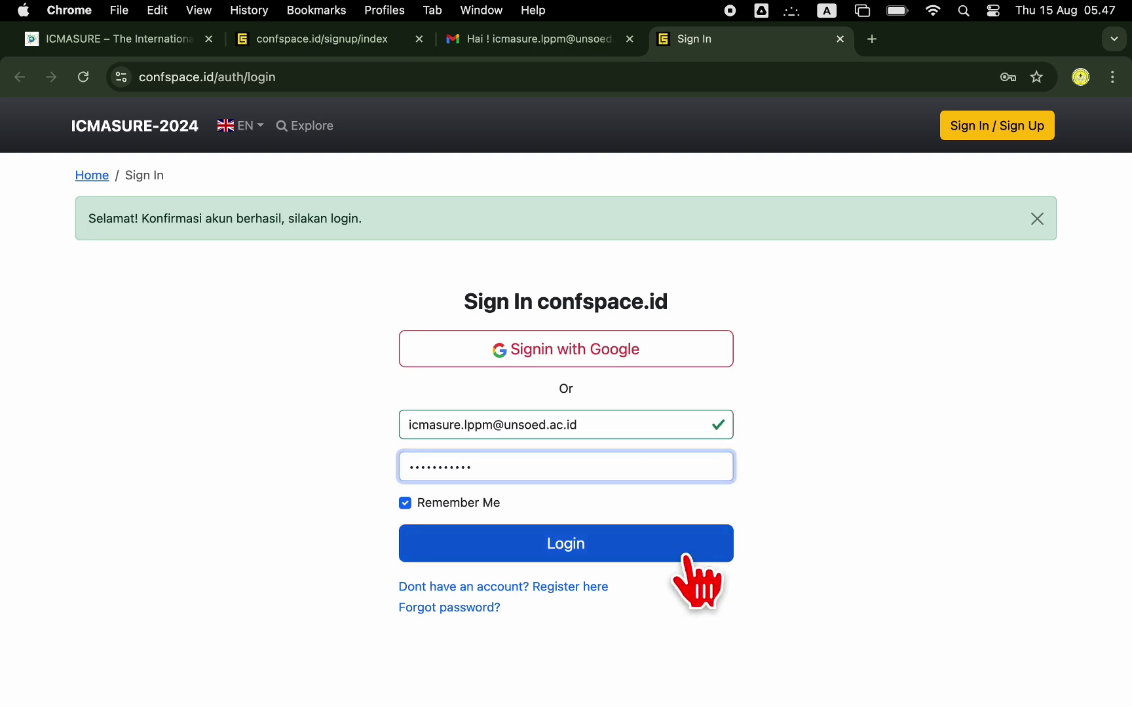
left_click(687, 556)
Step: Decline saving the password, pick the Rp 750,000 Indonesian Presenter/Non-BLU Unsoed category, and submit
left_click(940, 344)
scroll(904, 505, "down", 4)
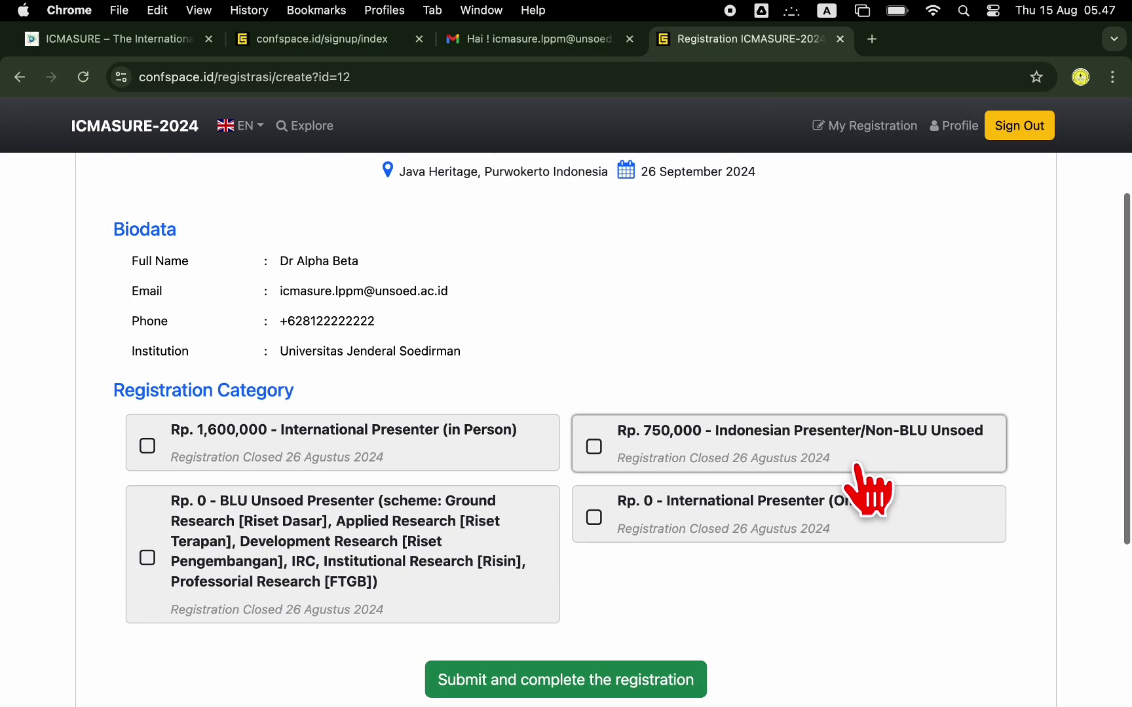
scroll(904, 498, "down", 1)
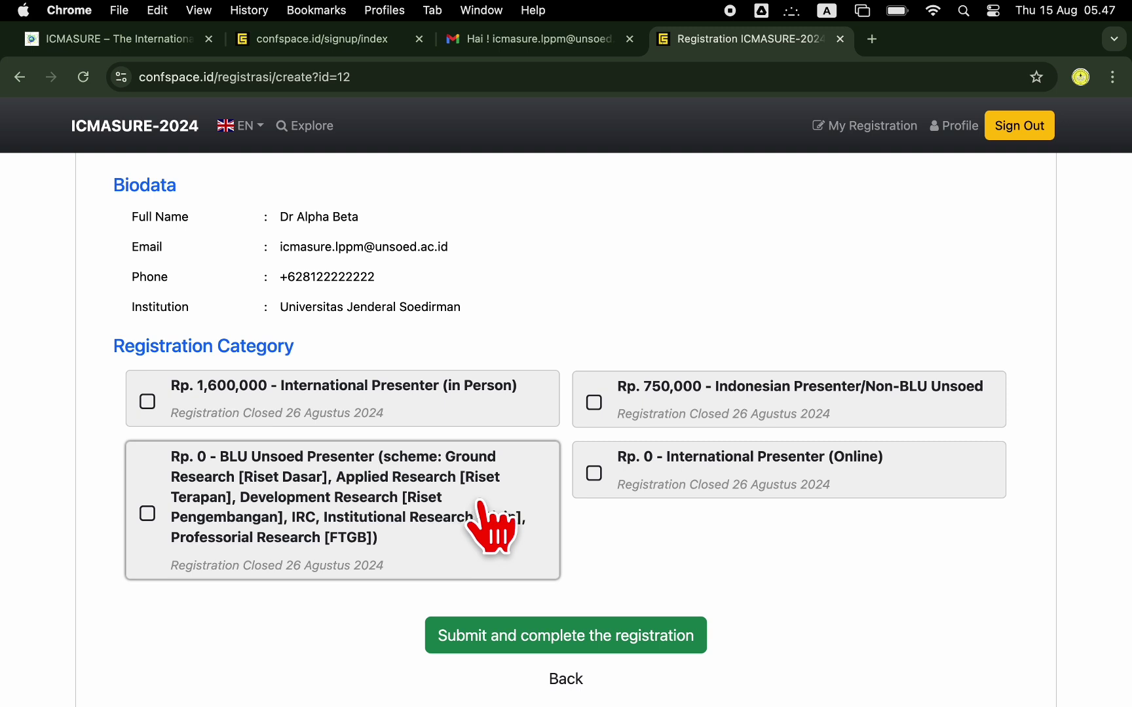
left_click(598, 407)
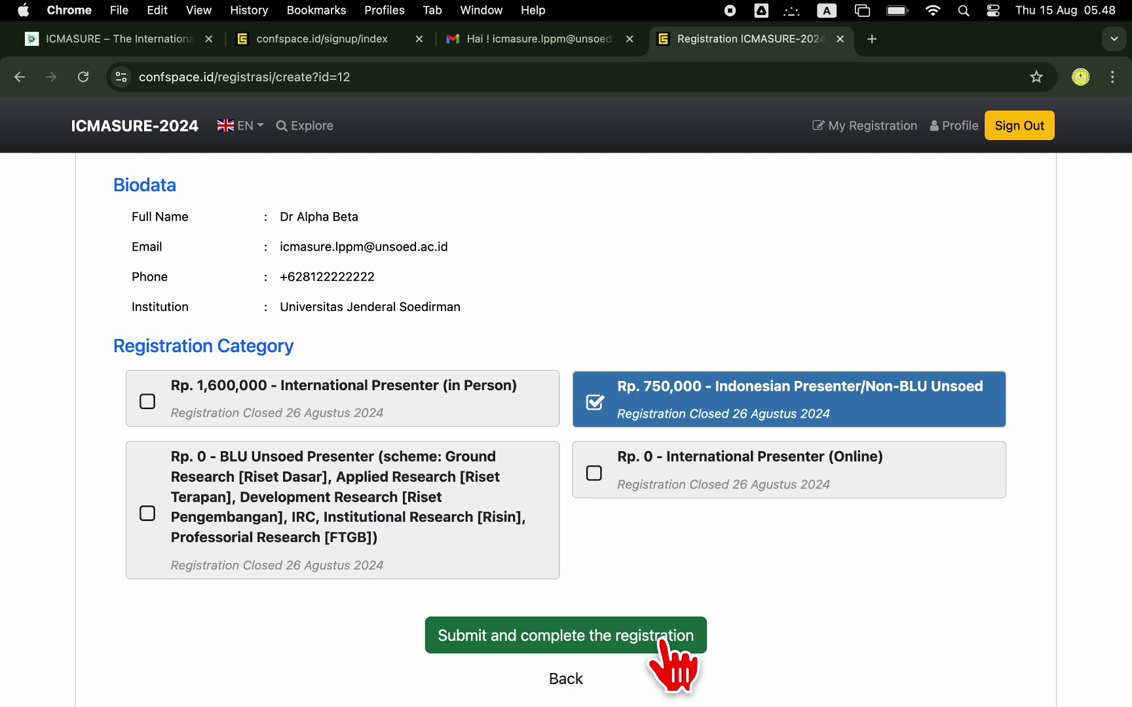
left_click(663, 640)
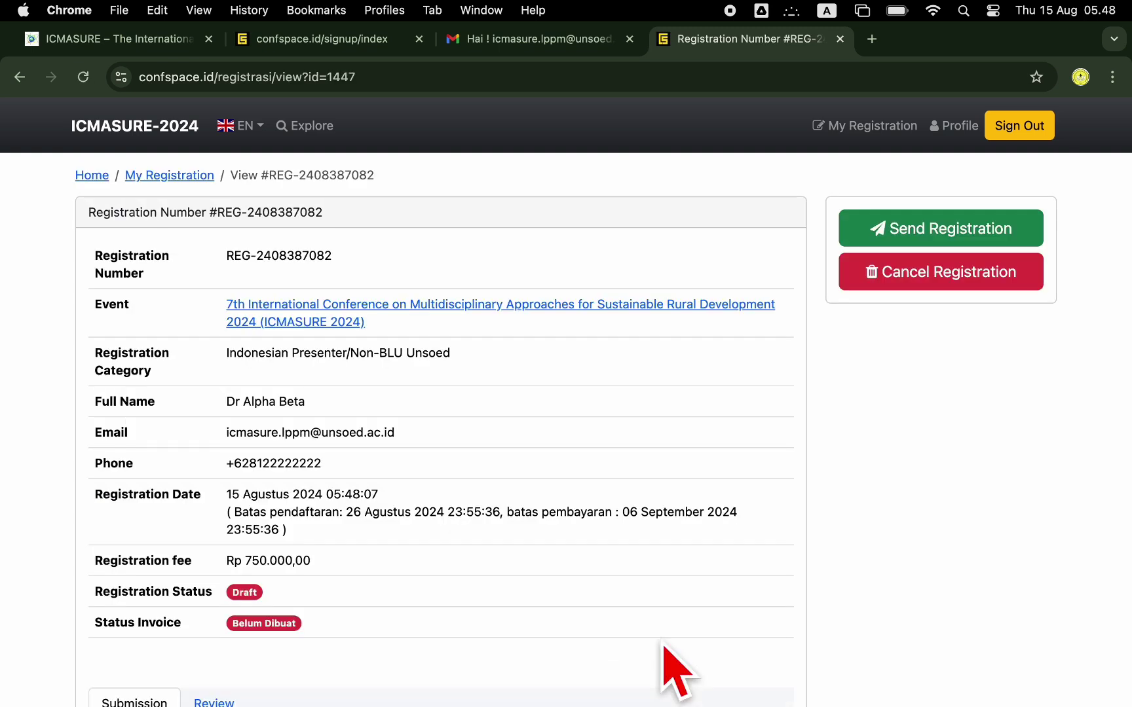
Step: Save the submission with title 'The Effect of XXXXX', an abstract, and keywords 'cheese; food; XXX'
scroll(663, 645, "down", 3)
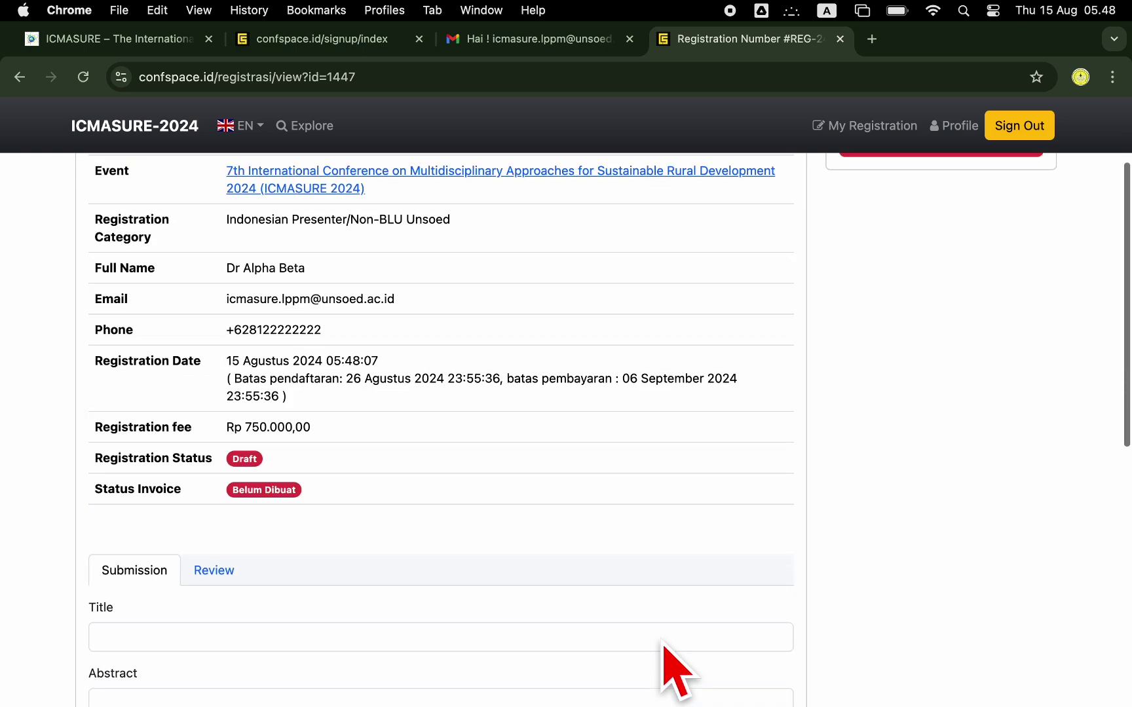
scroll(668, 661, "down", 2)
scroll(668, 661, "down", 1)
scroll(668, 661, "down", 1)
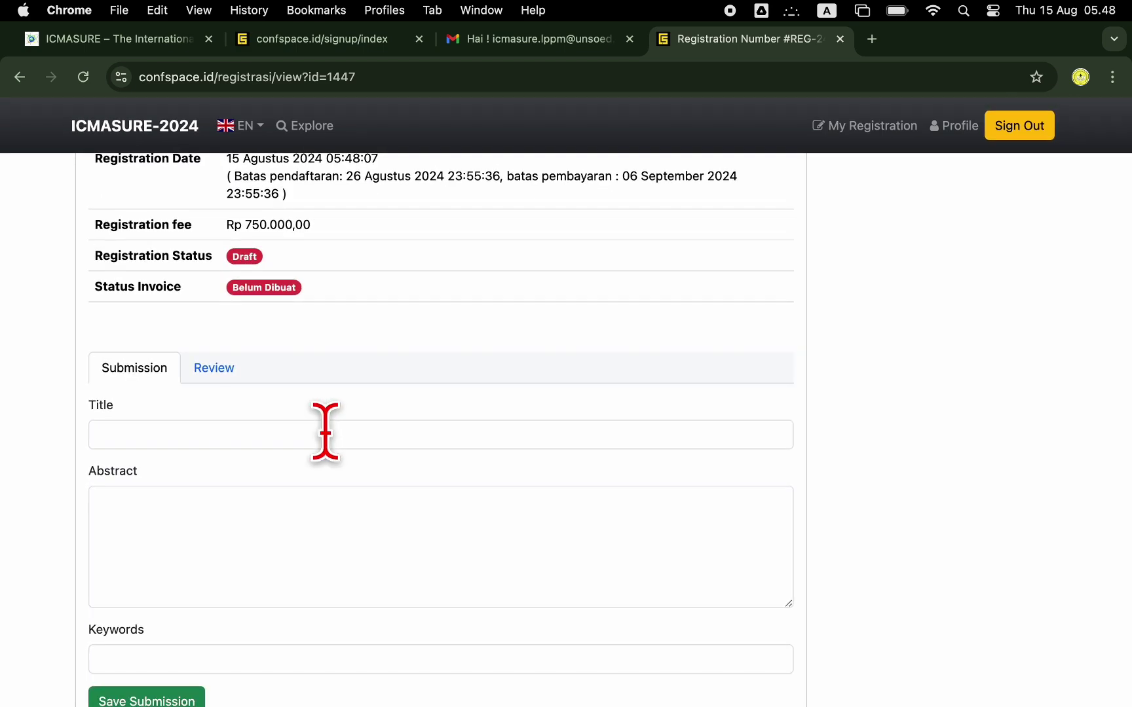
left_click(323, 434)
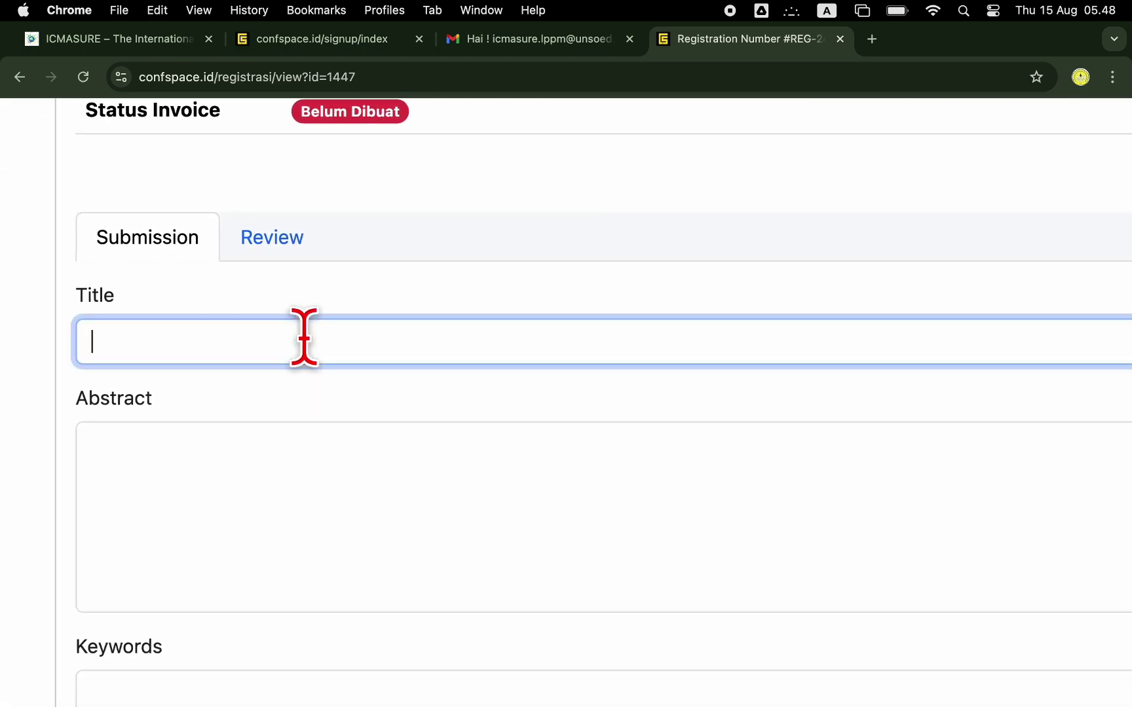
type("The ")
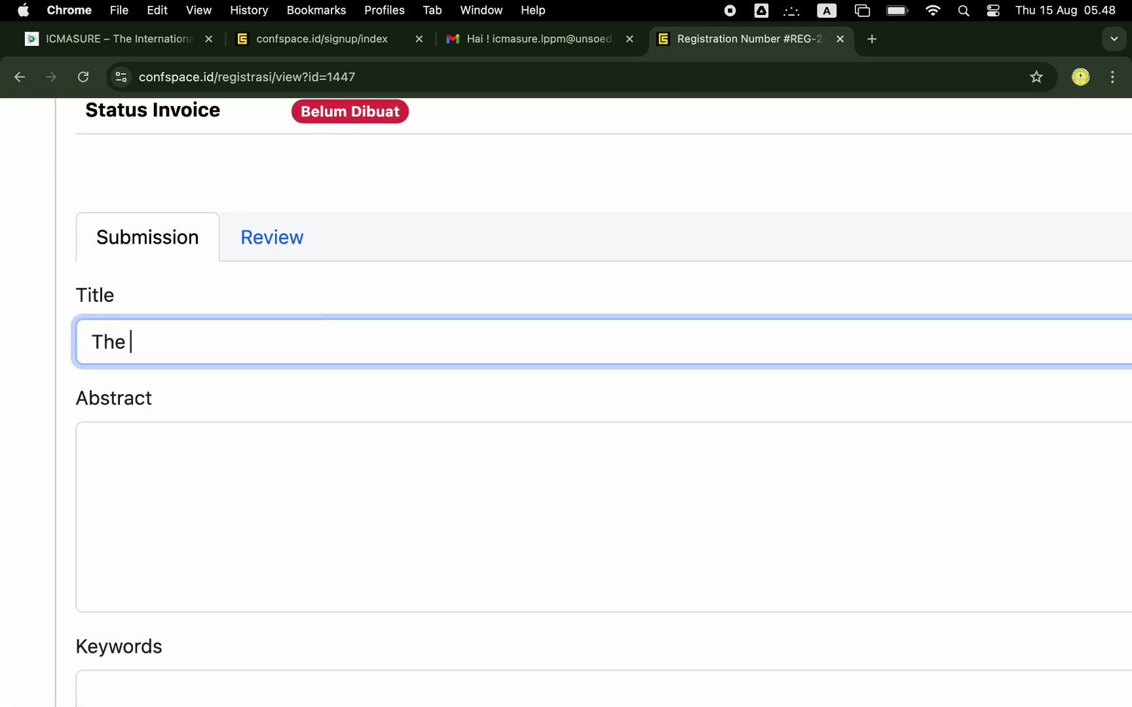
type("XXXX")
left_click(220, 454)
type("This study aims to XXX")
scroll(157, 518, "down", 3)
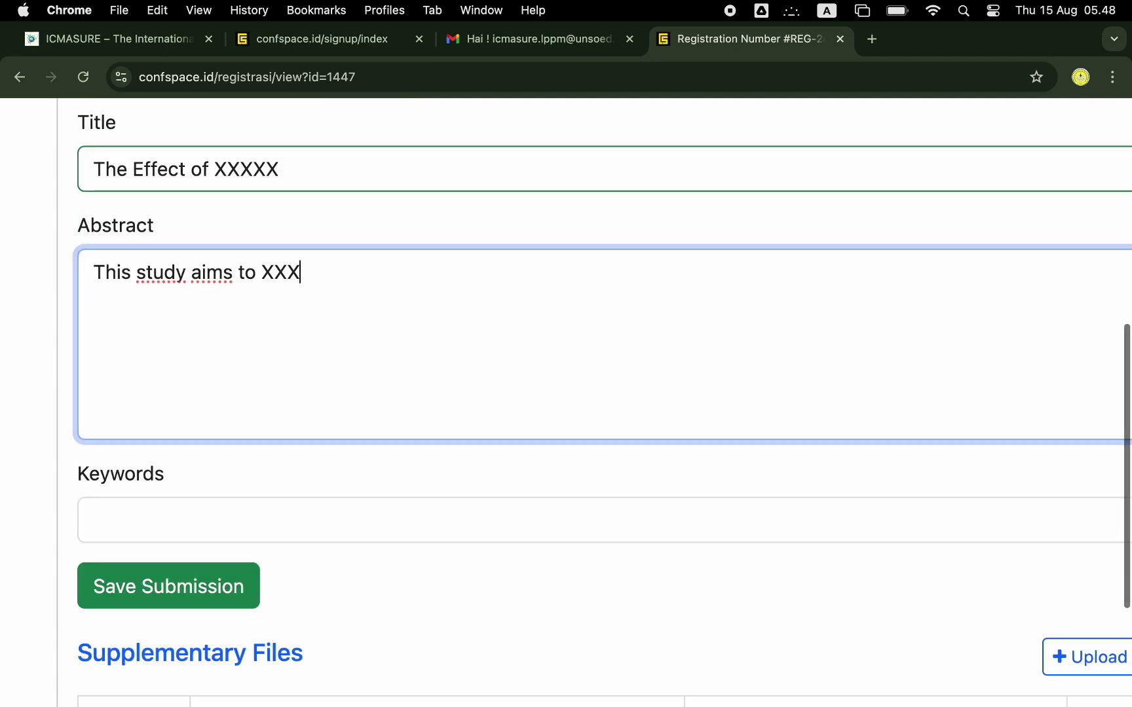
left_click(156, 518)
type("cheese; food; XXX")
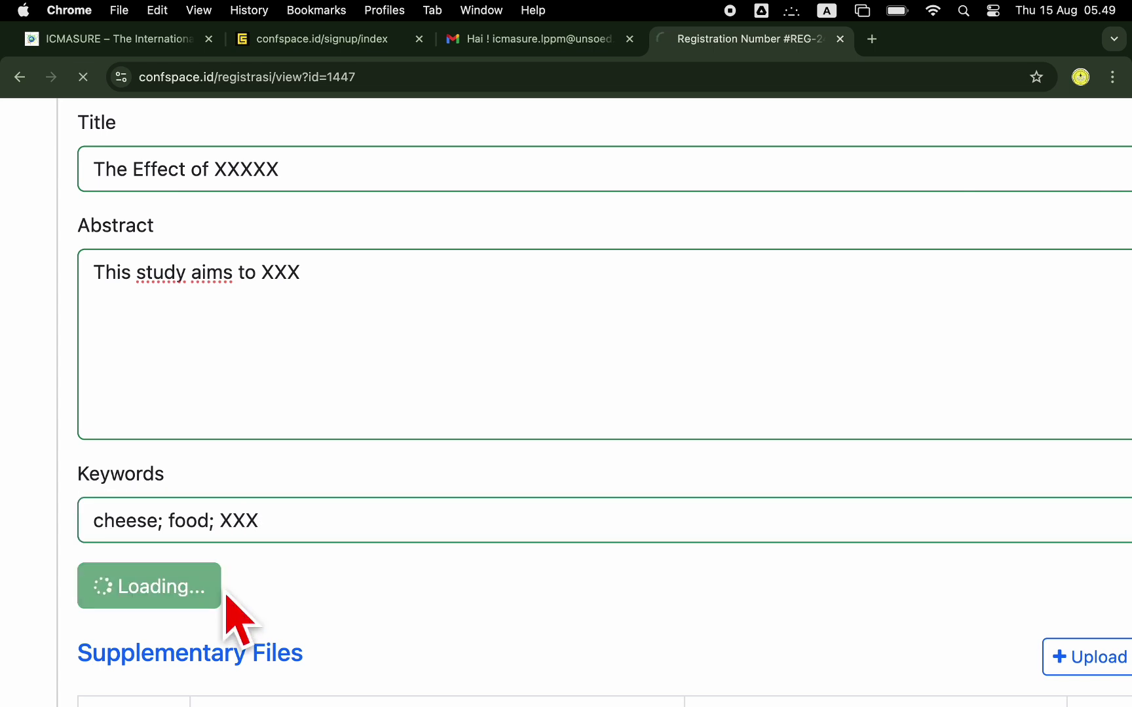
left_click(232, 607)
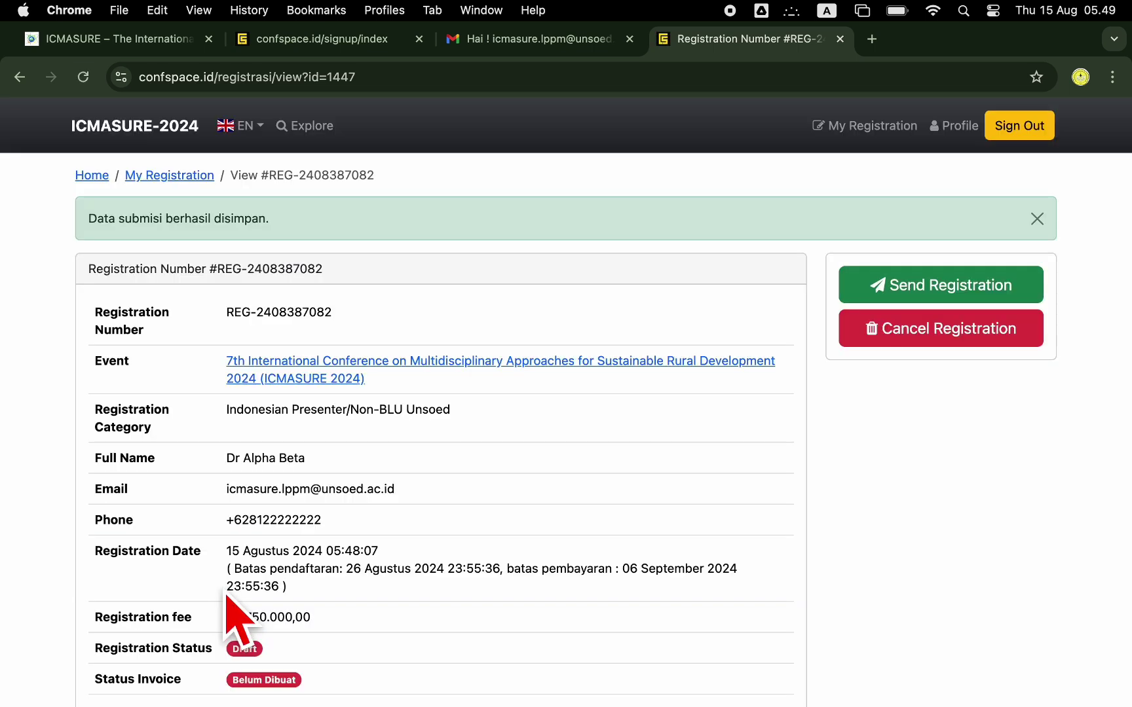
Step: Add Alpha Beta with email as the primary author
scroll(226, 595, "down", 5)
scroll(227, 607, "down", 10)
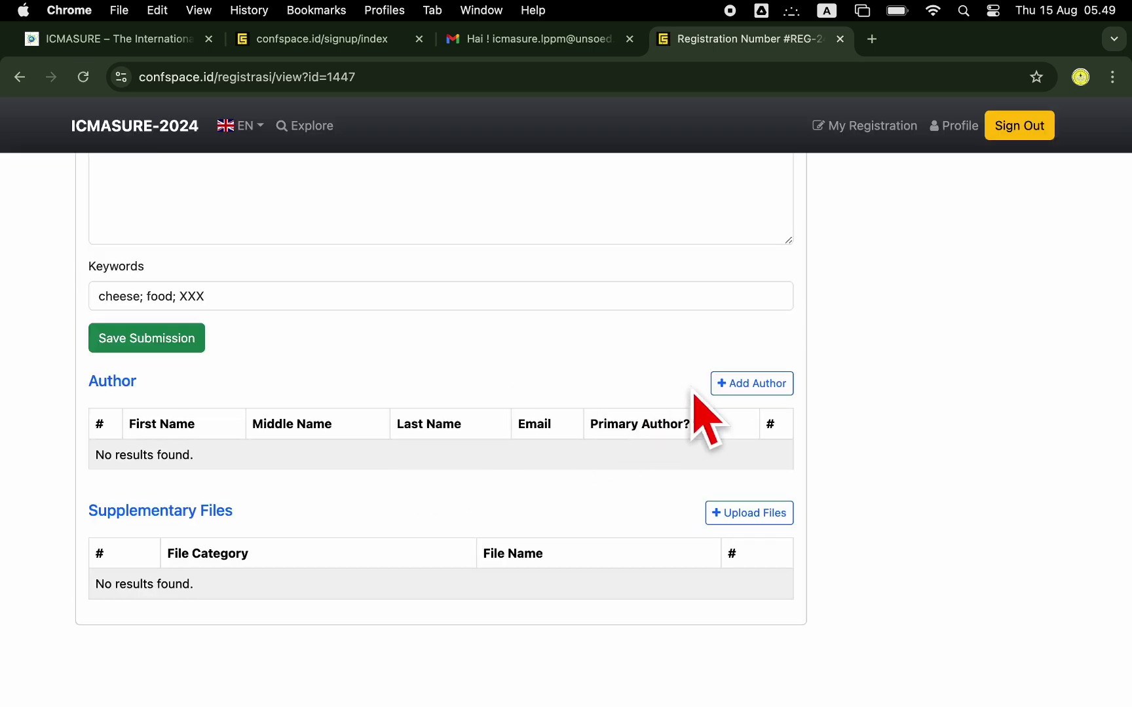
left_click(763, 386)
left_click(386, 234)
type("Alpha")
left_click(358, 367)
type("Beta")
key("Tab")
type("icma.ac.id")
left_click(232, 468)
left_click(298, 506)
Step: Add Gama Theta as a second author using the suggested email
scroll(481, 556, "down", 10)
left_click(783, 357)
left_click(391, 235)
type("Gama Theta")
key("BackSpace")
key("BackSpace")
key("BackSpace")
key("BackSpace")
key("BackSpace")
left_click(266, 354)
type("Theta")
left_click(278, 431)
left_click(353, 469)
left_click(262, 509)
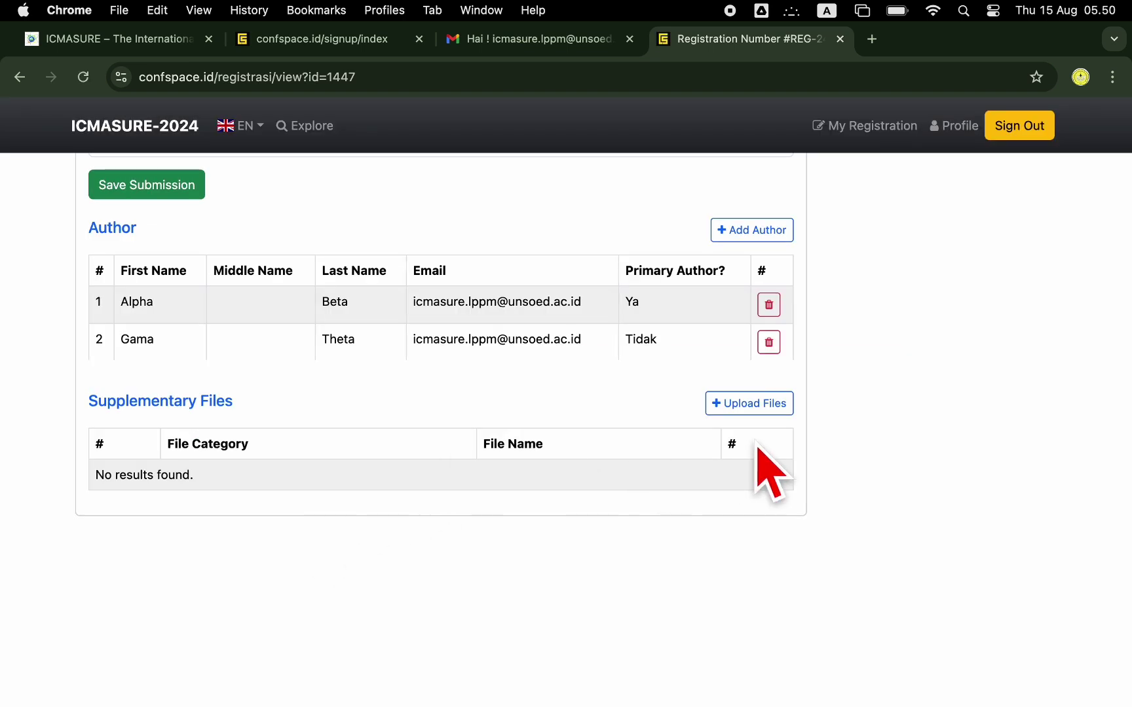
Step: Prepare an Abstract File upload named Abstract with Abstract.docx selected
left_click(786, 404)
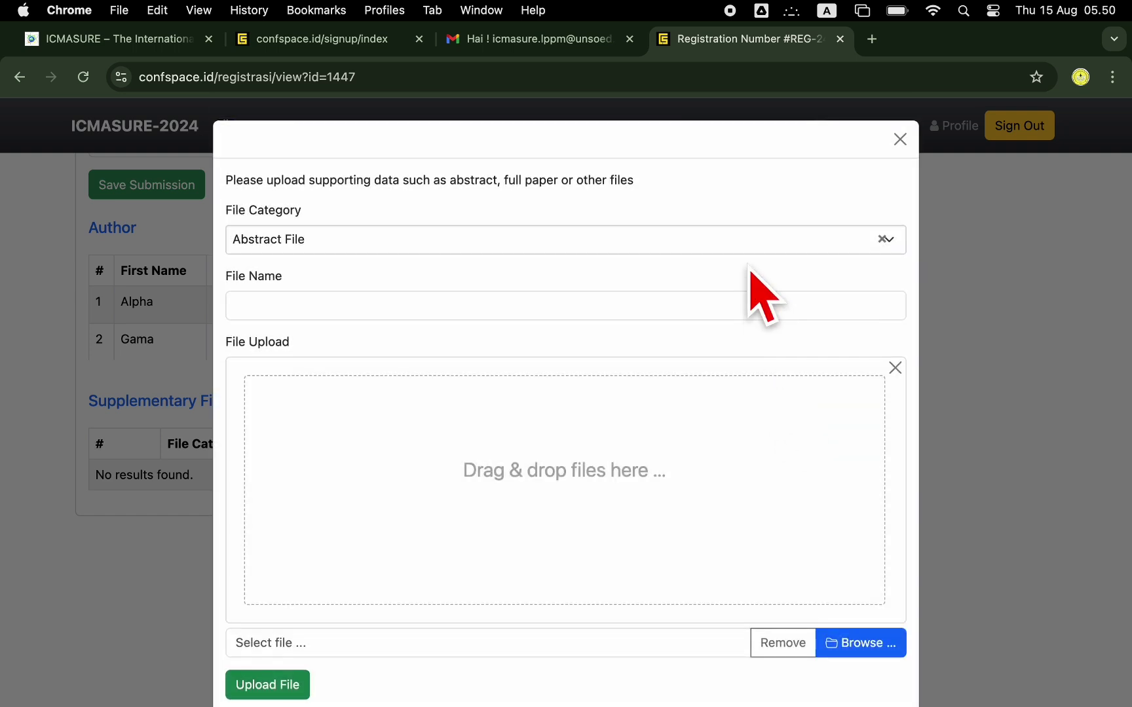
left_click(750, 241)
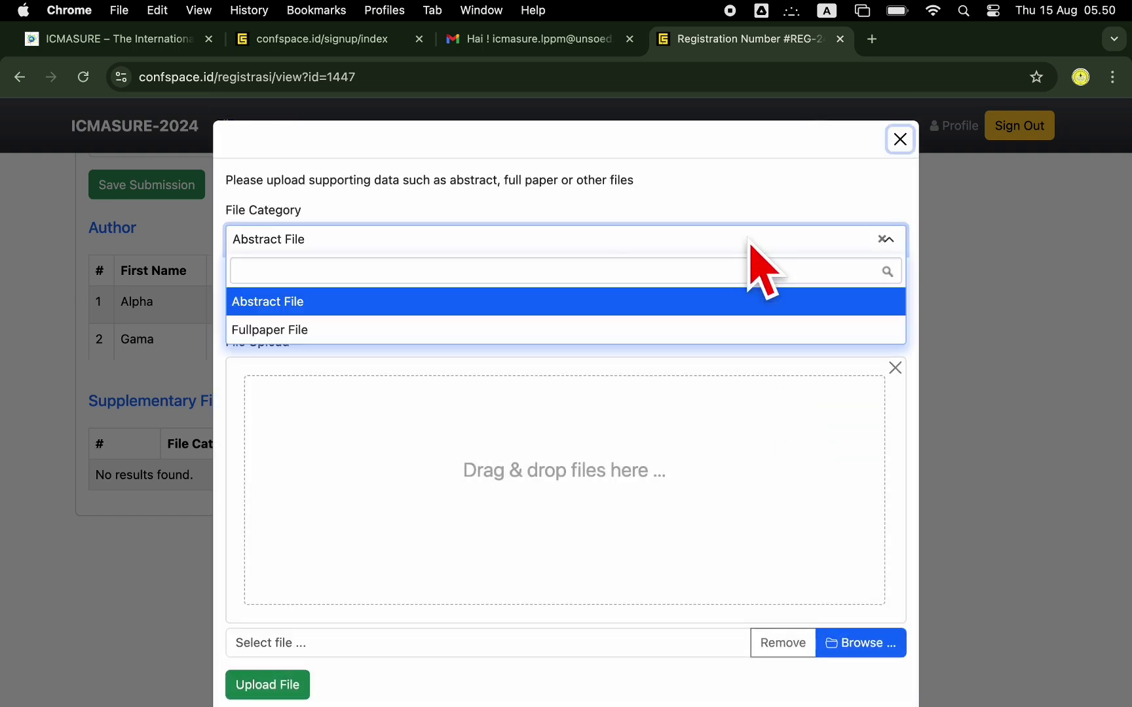
left_click(758, 307)
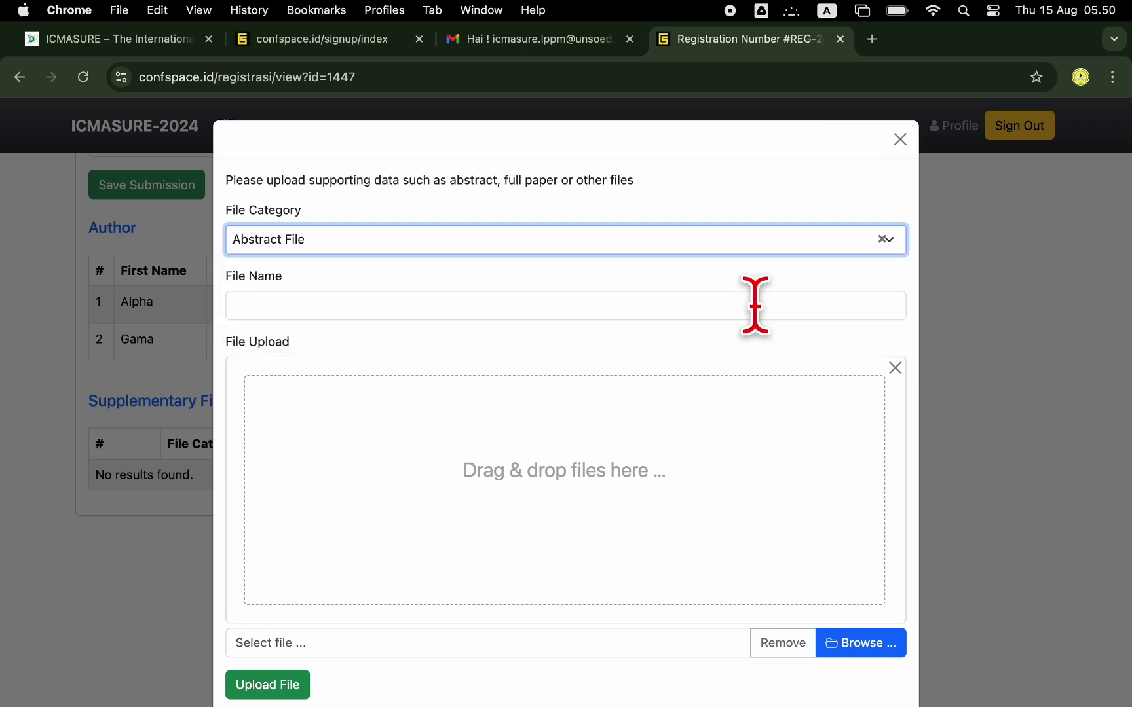
left_click(754, 306)
type("Abstract")
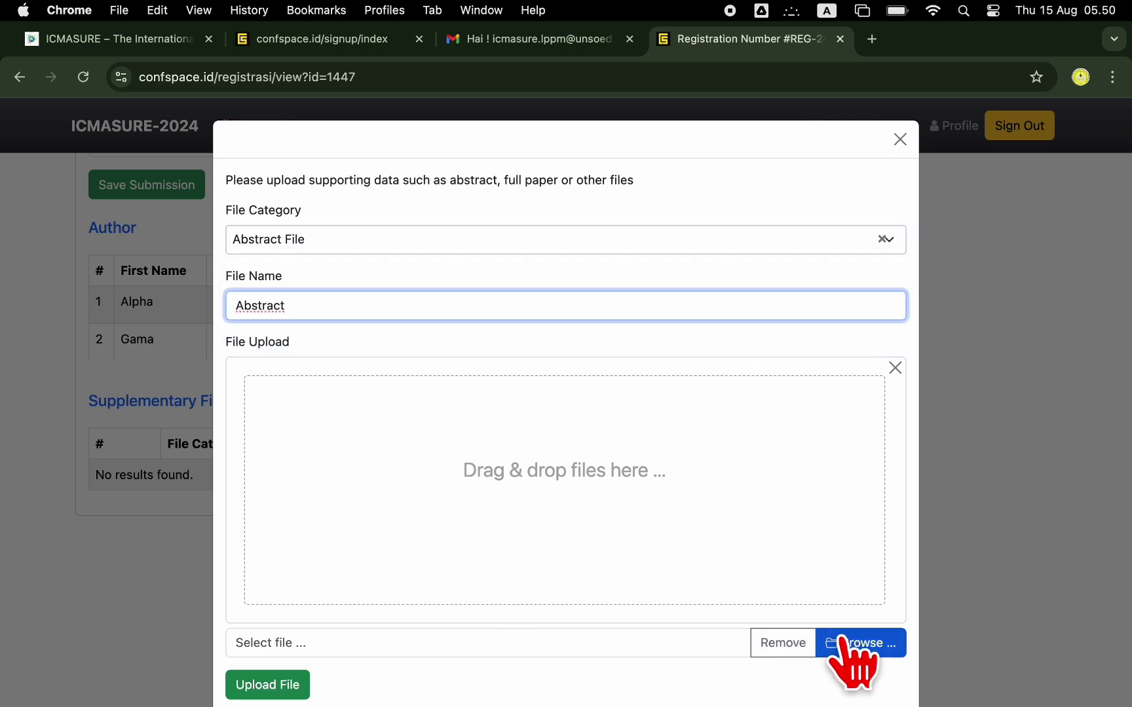
left_click(842, 642)
type("abstra")
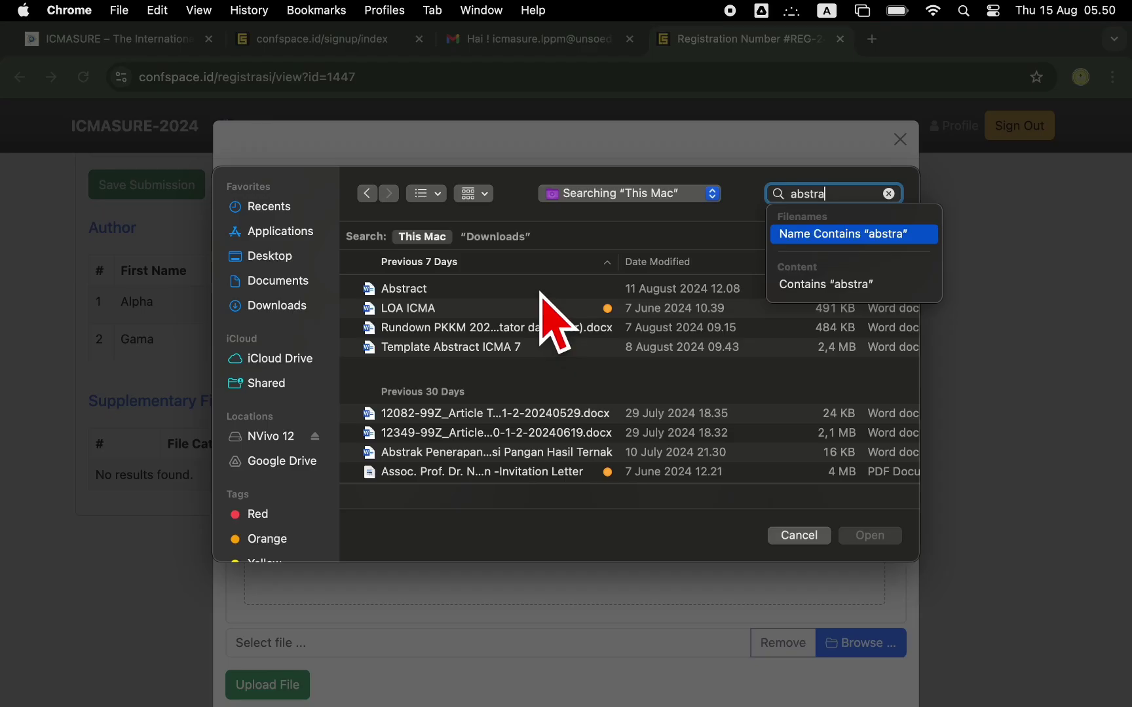
left_click(406, 289)
left_click(871, 537)
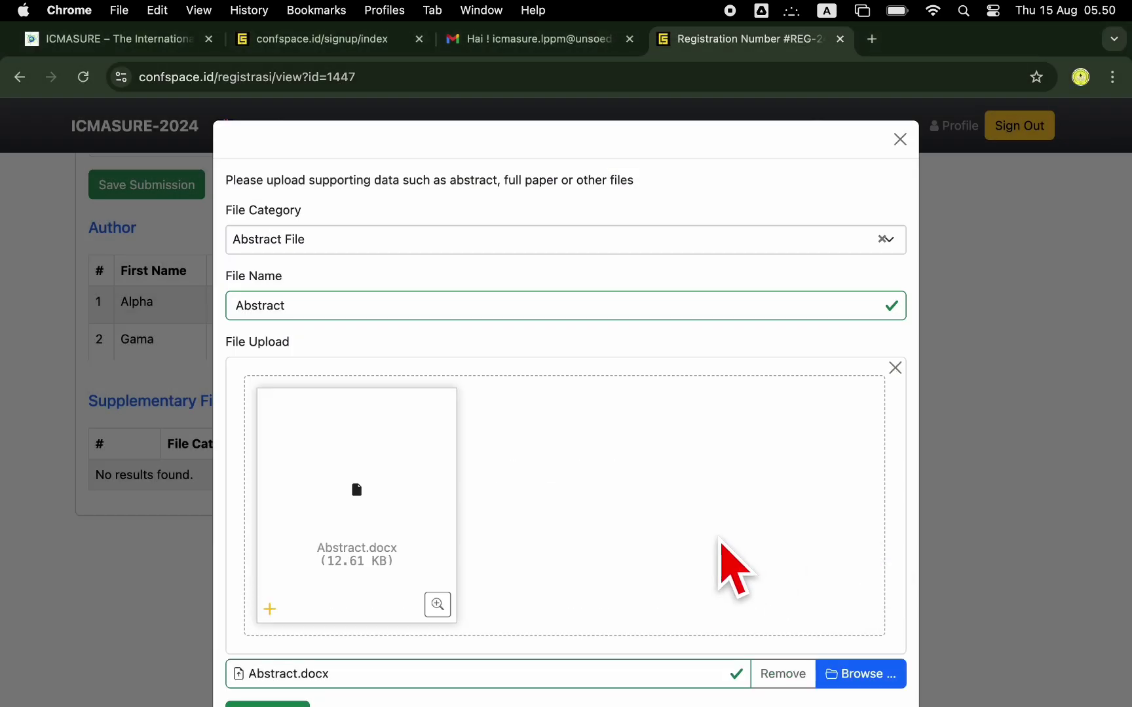
scroll(720, 563, "down", 2)
Step: Upload the Abstract.docx file and review the updated registration page
left_click(269, 649)
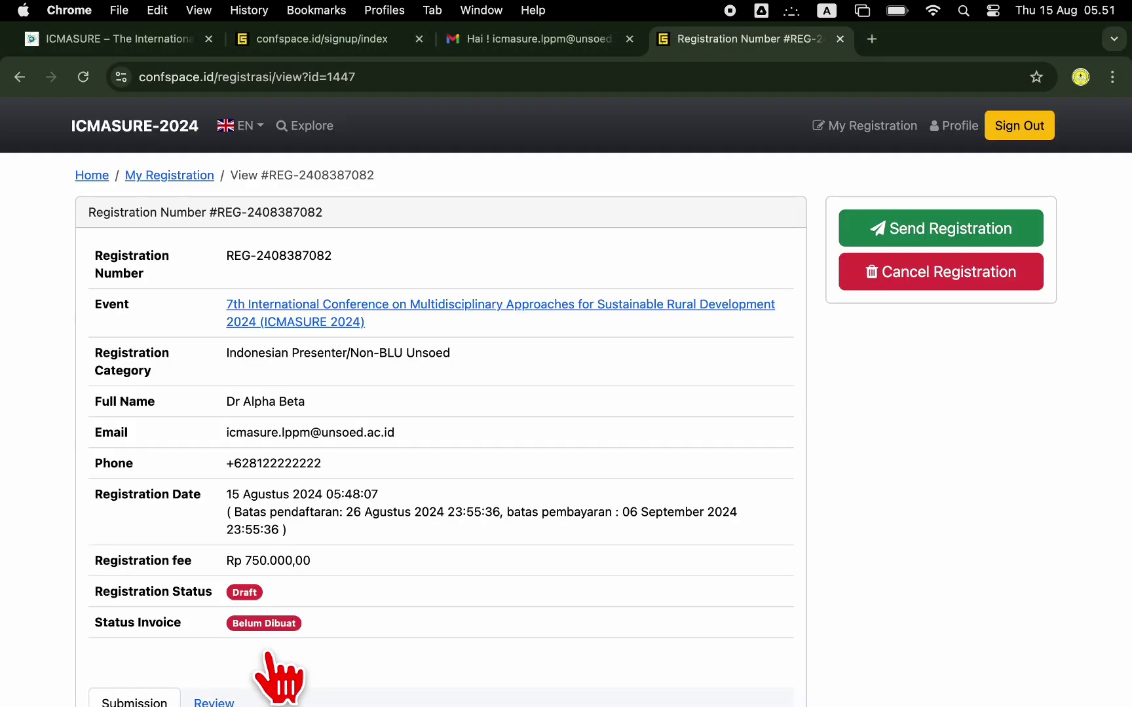
scroll(269, 652, "down", 5)
scroll(268, 651, "down", 3)
scroll(268, 652, "down", 1)
scroll(269, 651, "down", 2)
scroll(268, 652, "down", 2)
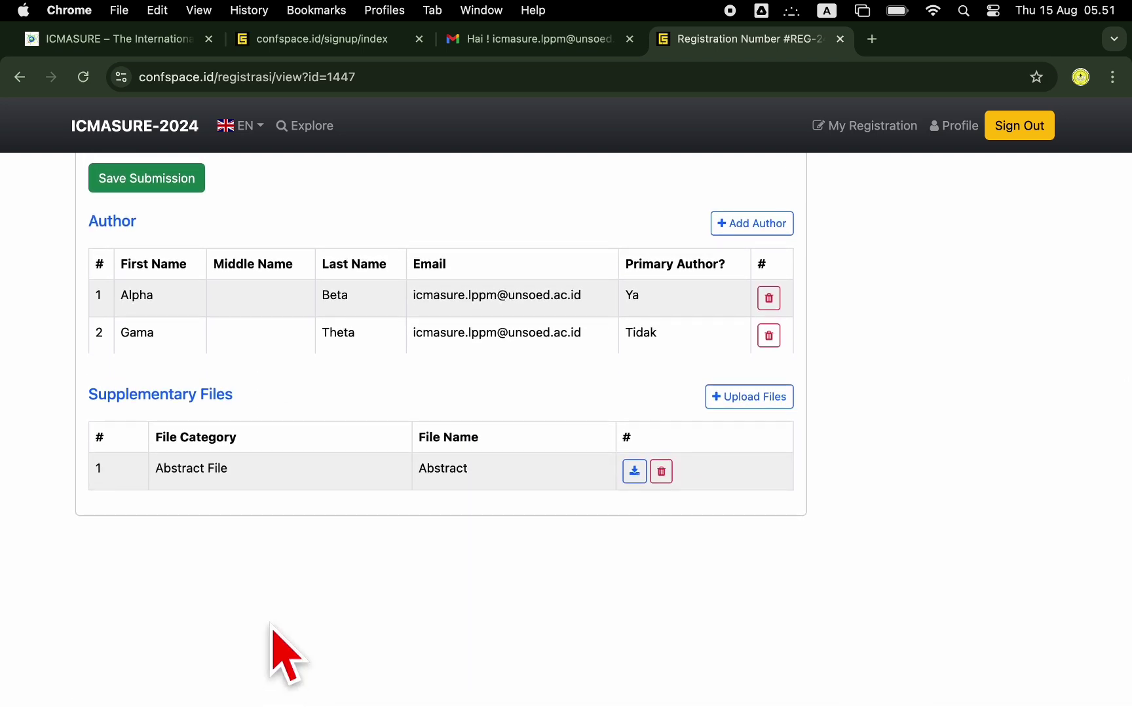
Step: Send the registration for verification and confirm it with OK
scroll(781, 397, "up", 6)
scroll(780, 397, "up", 3)
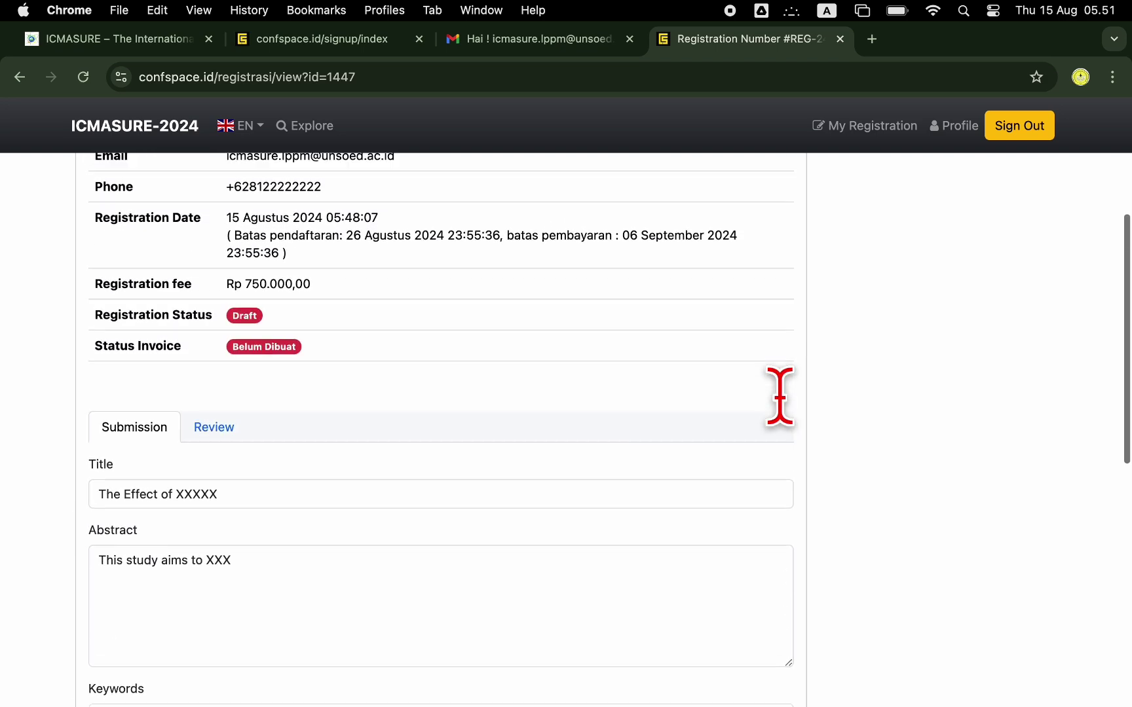
scroll(781, 403, "up", 2)
scroll(783, 406, "up", 1)
scroll(782, 406, "up", 2)
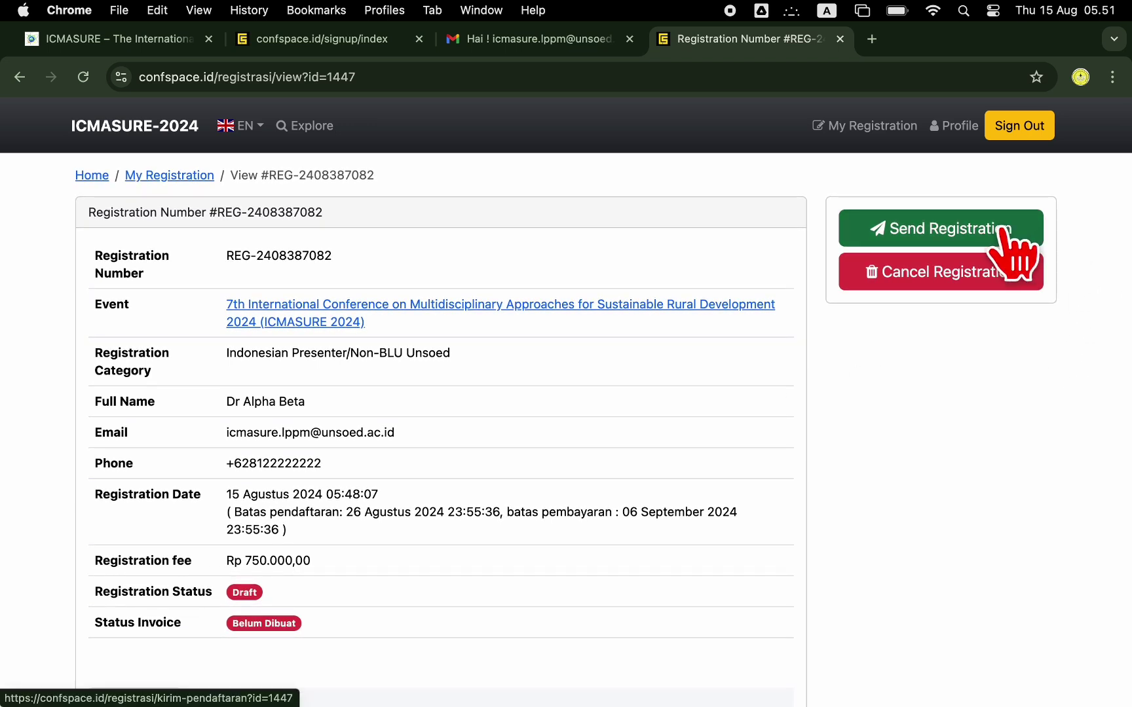
left_click(1015, 252)
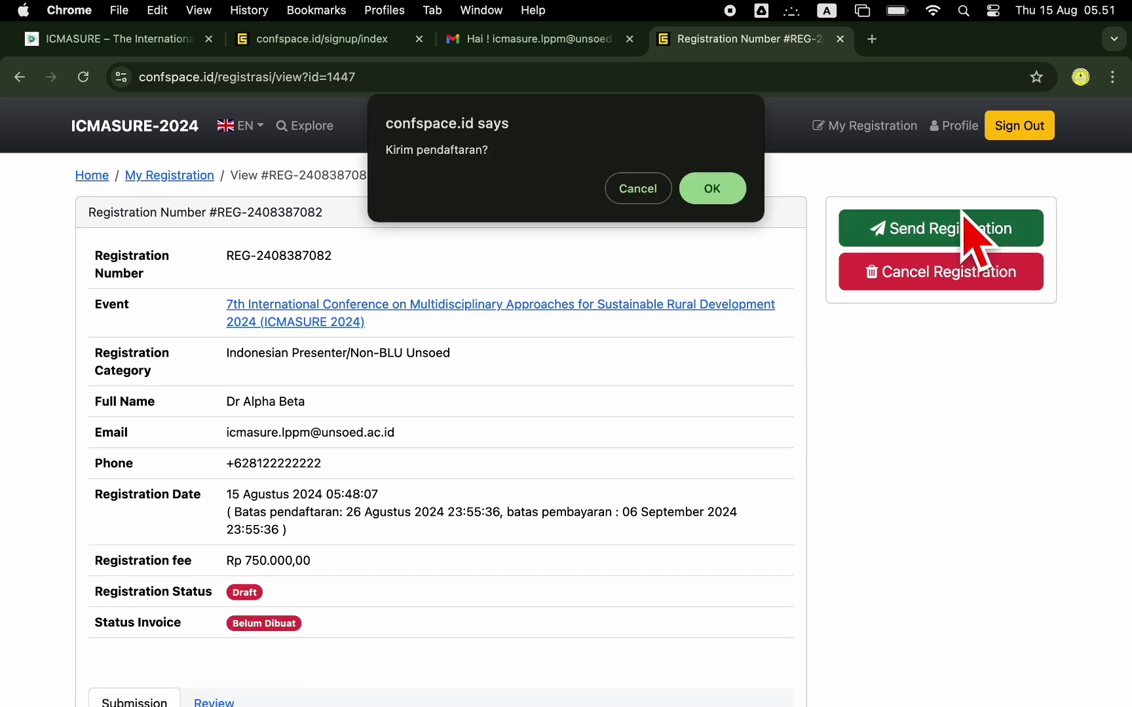
left_click(713, 190)
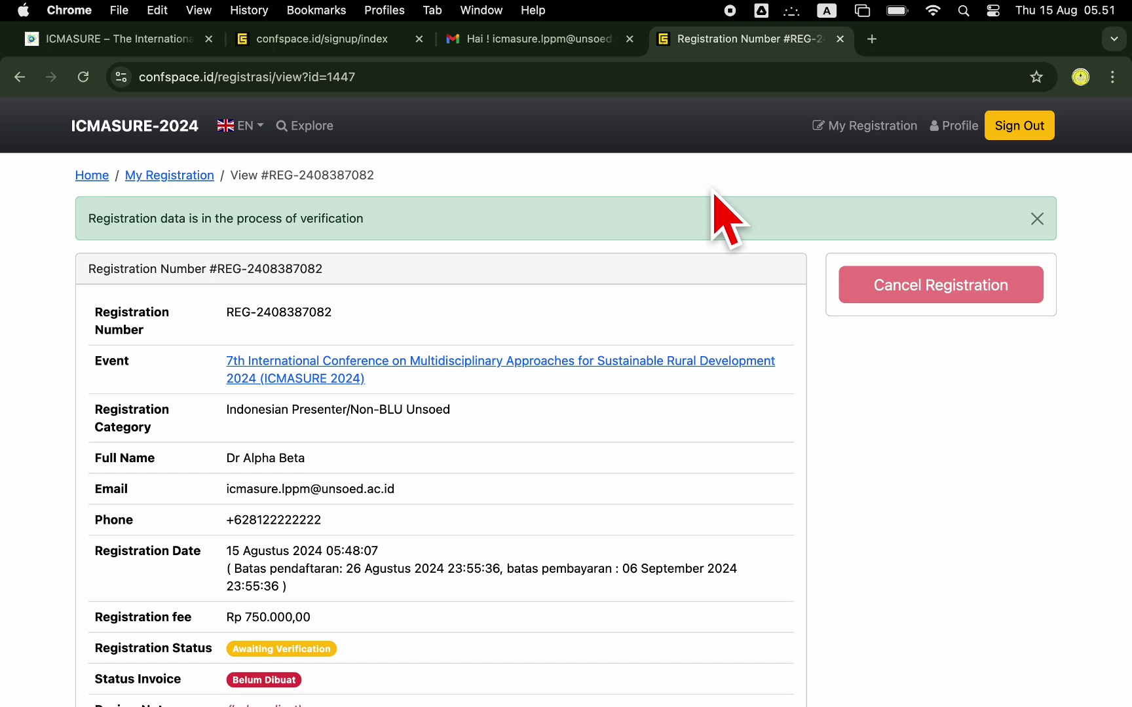
Step: Reload the registration page and review its Approved status and full-paper review note
left_click(83, 76)
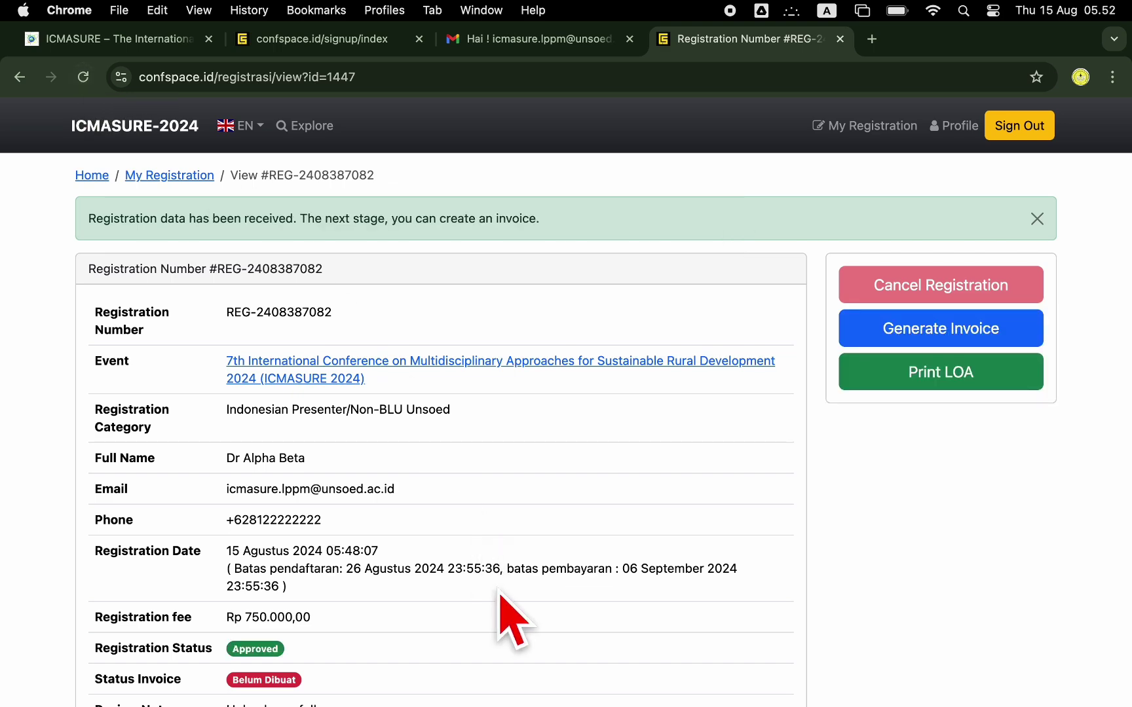
scroll(504, 606, "down", 1)
scroll(504, 609, "down", 3)
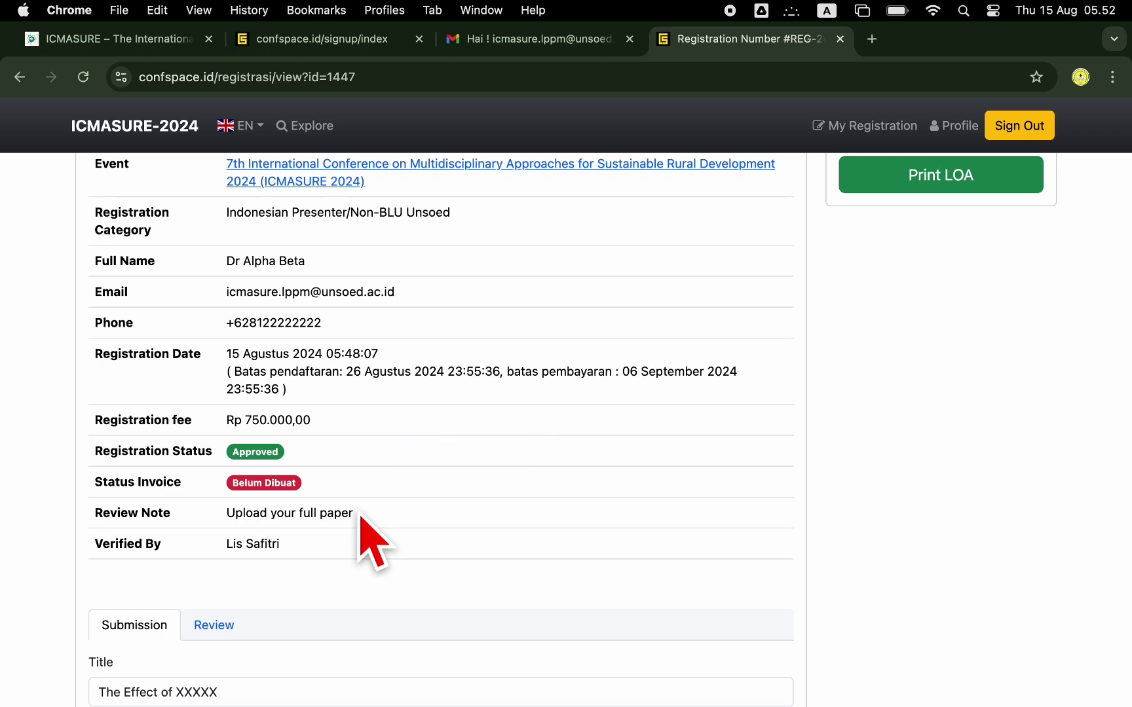
scroll(370, 540, "up", 5)
scroll(360, 518, "up", 1)
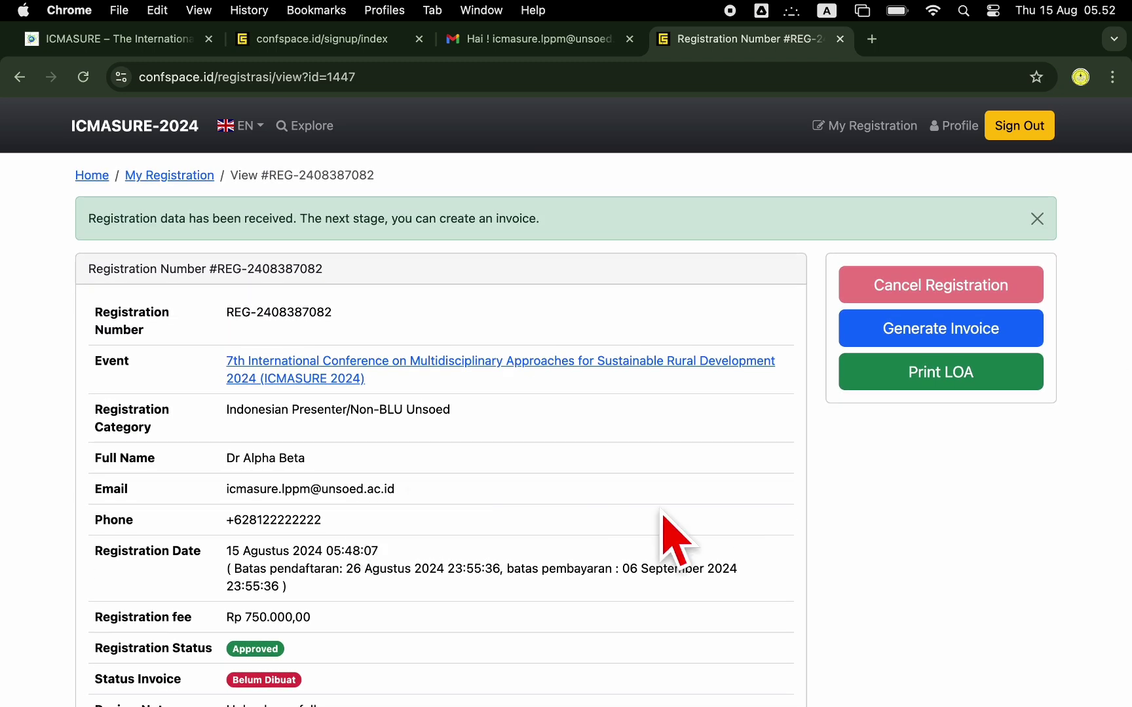
Step: Read through the abstract's Letter of Acceptance PDF, then return to the approved registration page
left_click(920, 373)
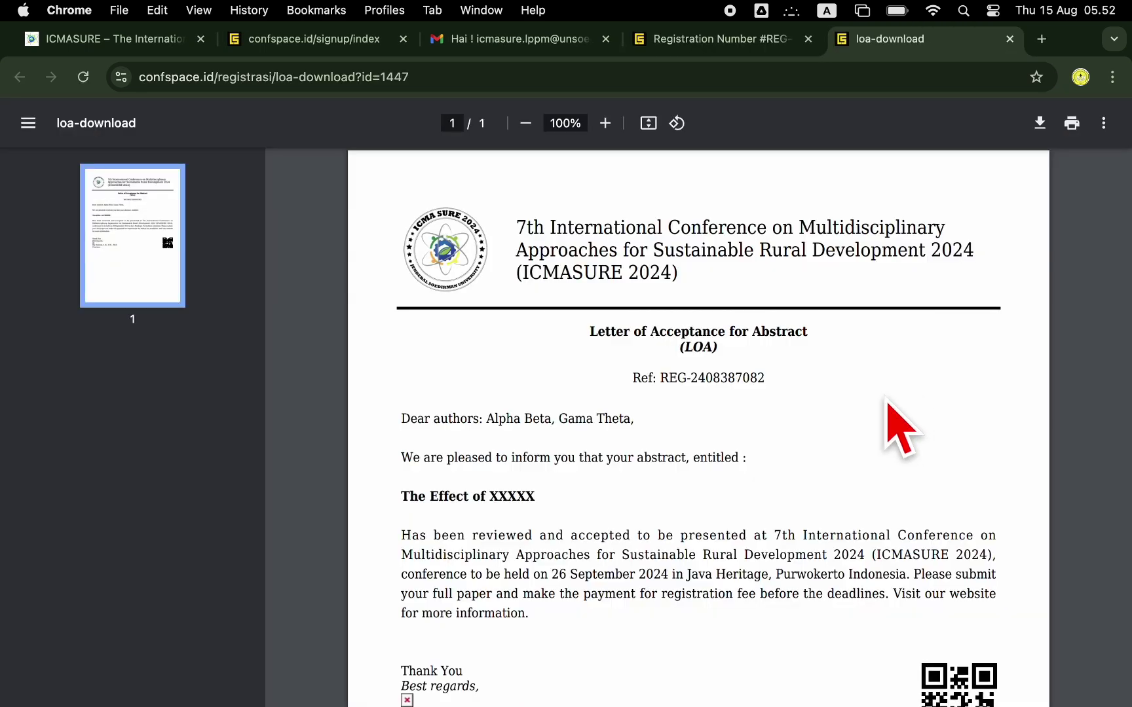
scroll(900, 429, "down", 2)
scroll(901, 429, "down", 3)
scroll(901, 429, "down", 2)
scroll(886, 401, "up", 3)
scroll(886, 400, "up", 2)
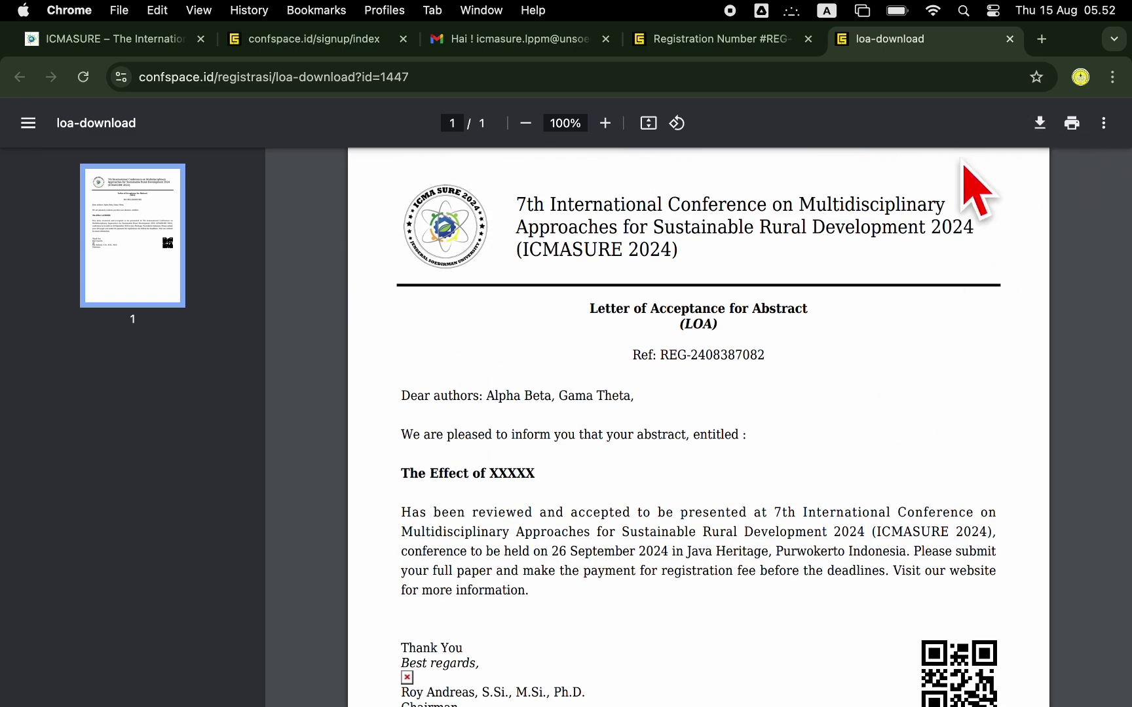
left_click(750, 40)
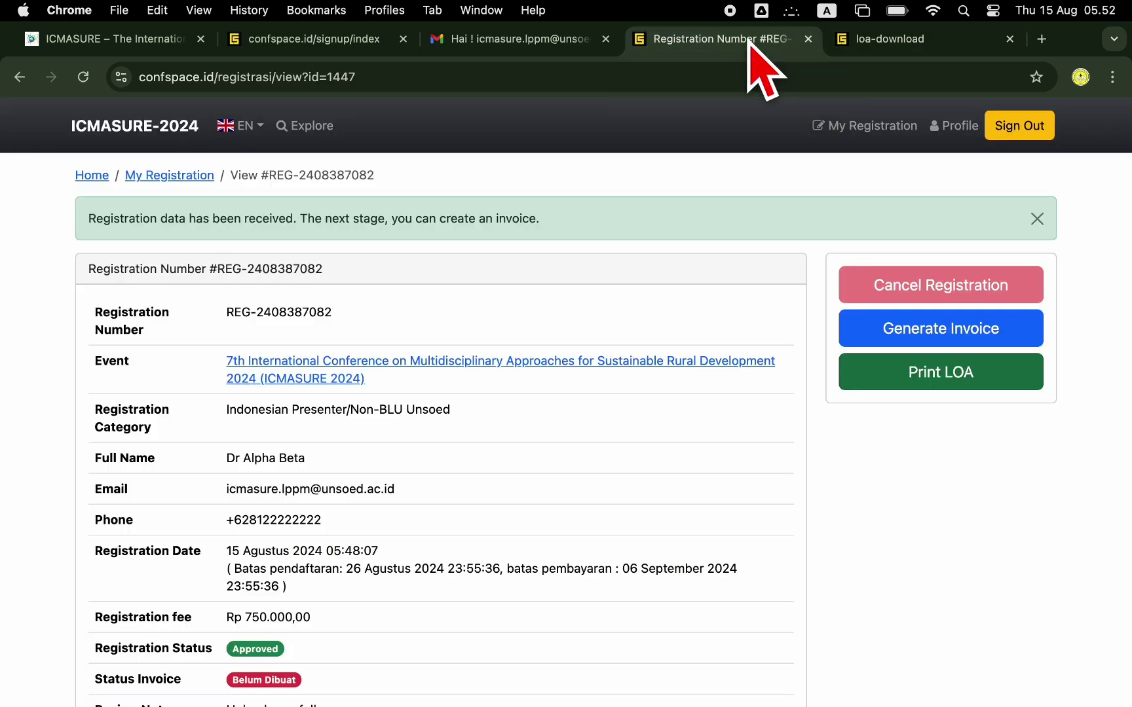
left_click(864, 335)
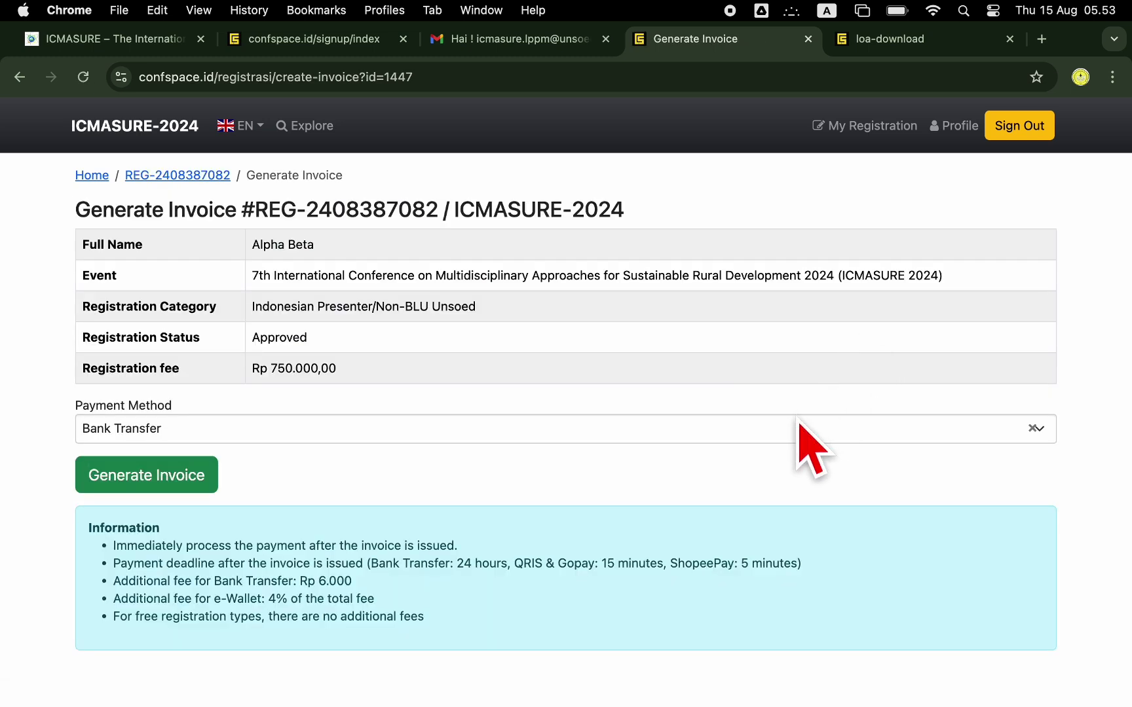
left_click(373, 433)
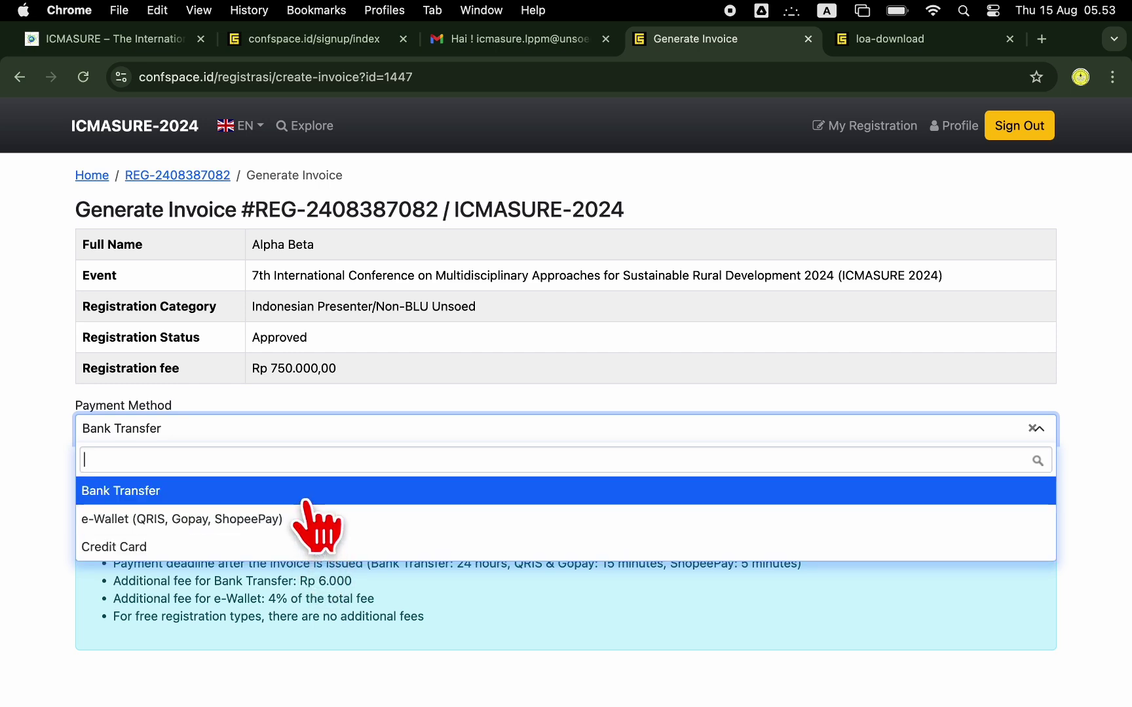
left_click(301, 518)
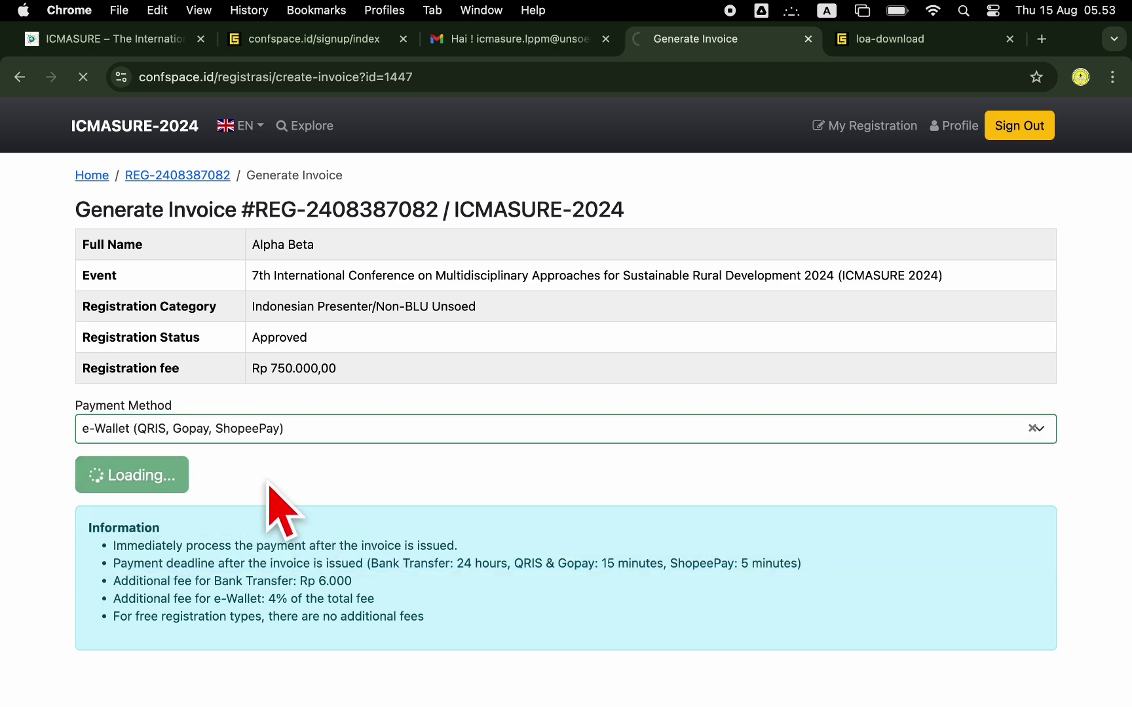
left_click(201, 476)
scroll(294, 524, "down", 5)
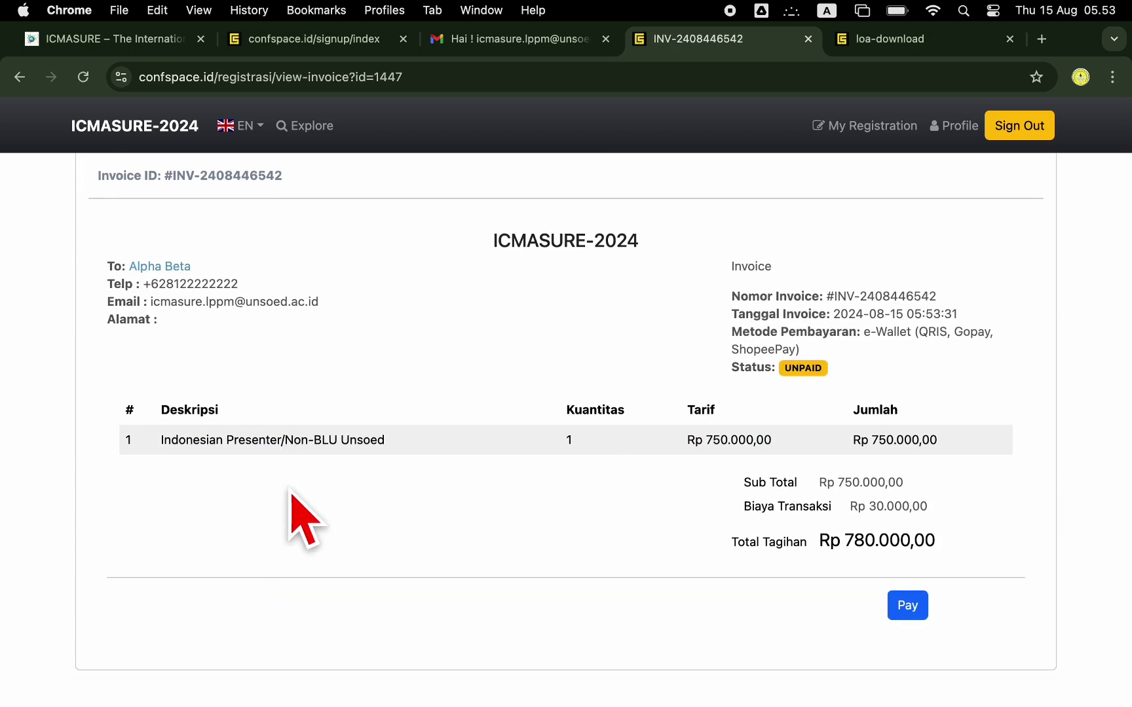
Step: Open the QRIS payment with its Cara bayar steps, then list the second registration's payment methods
left_click(914, 610)
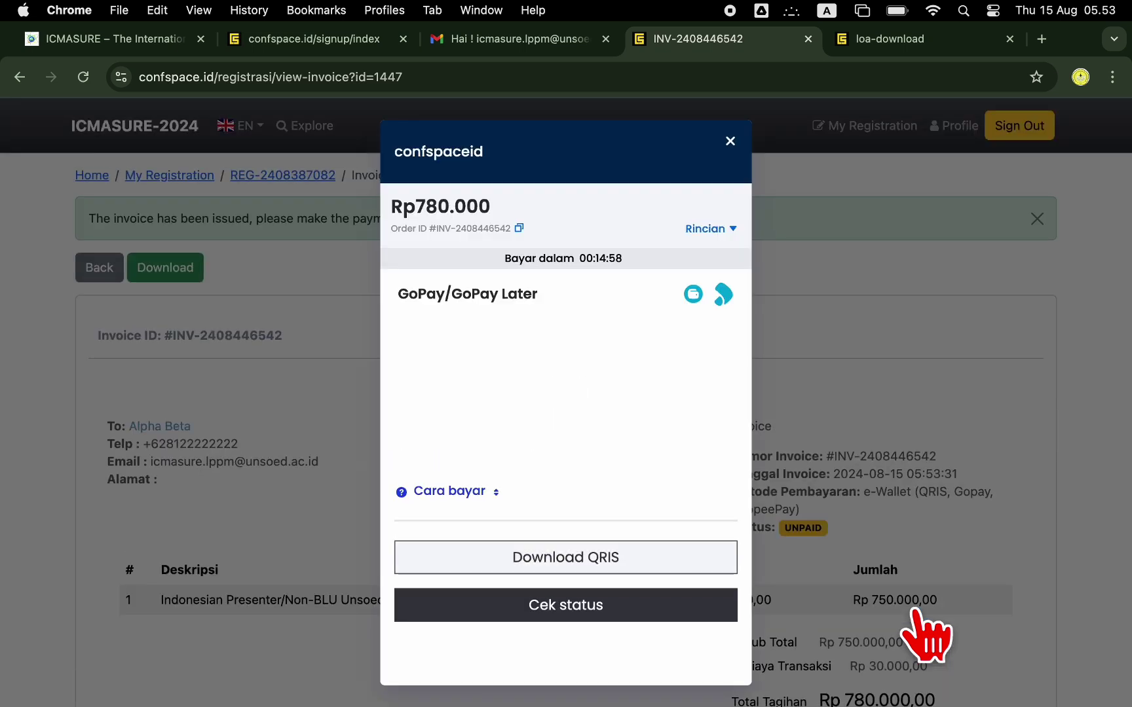
left_click(496, 493)
scroll(621, 610, "down", 2)
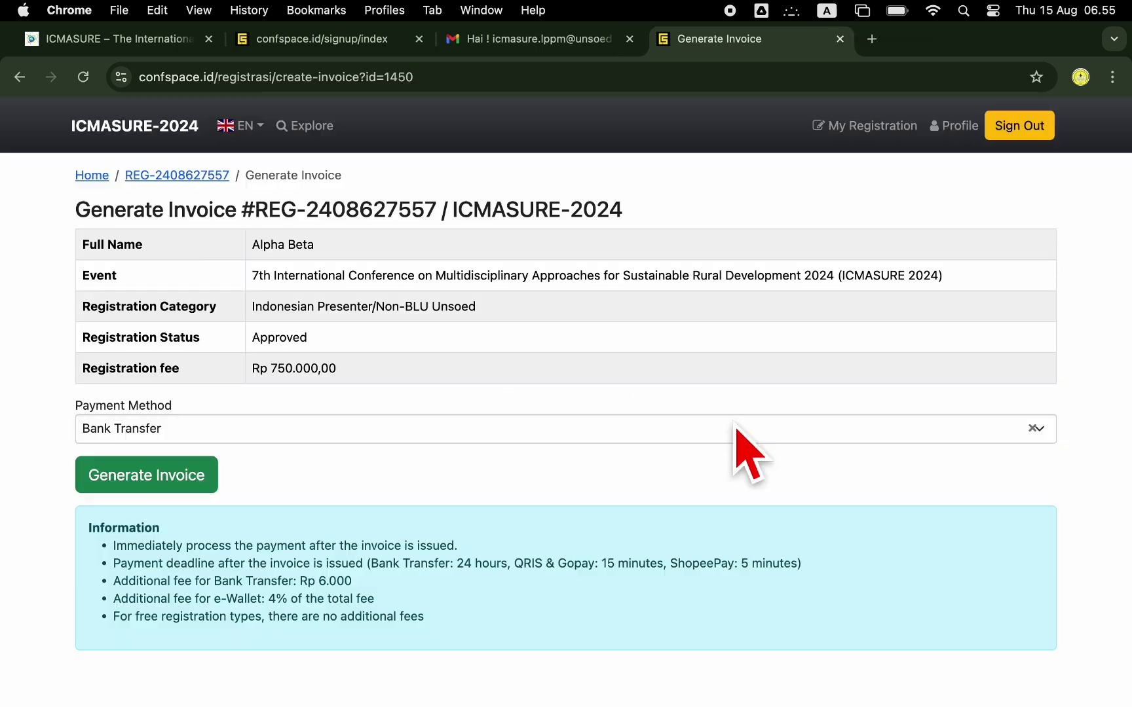
left_click(731, 427)
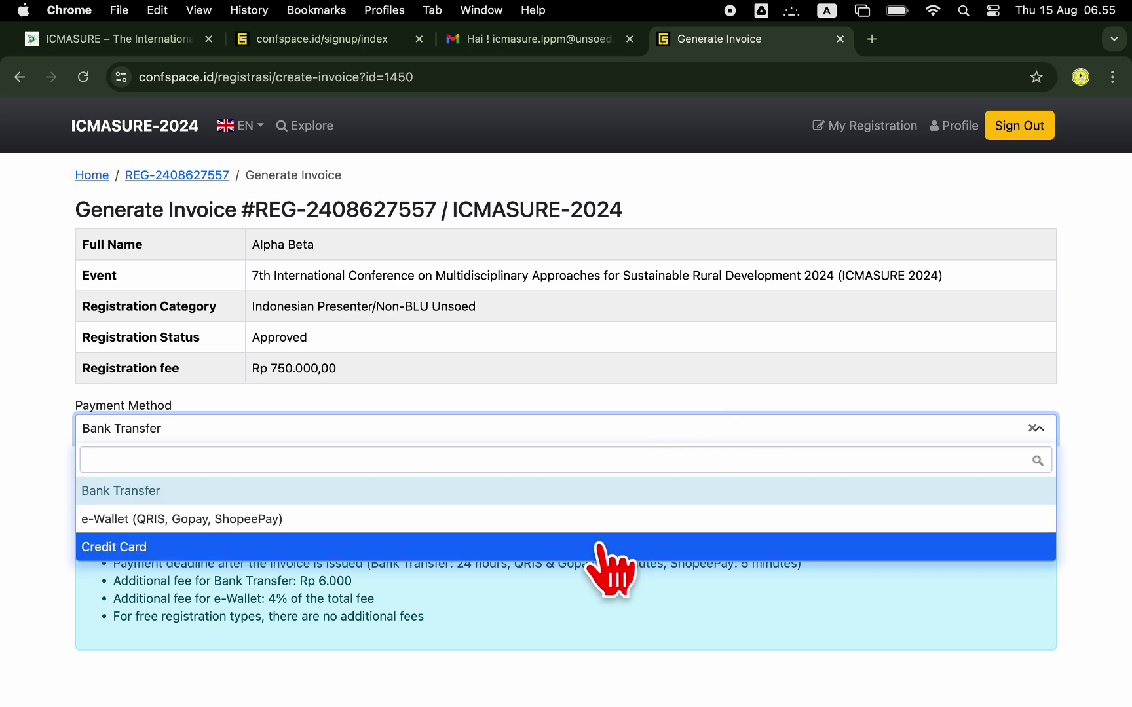
left_click(600, 546)
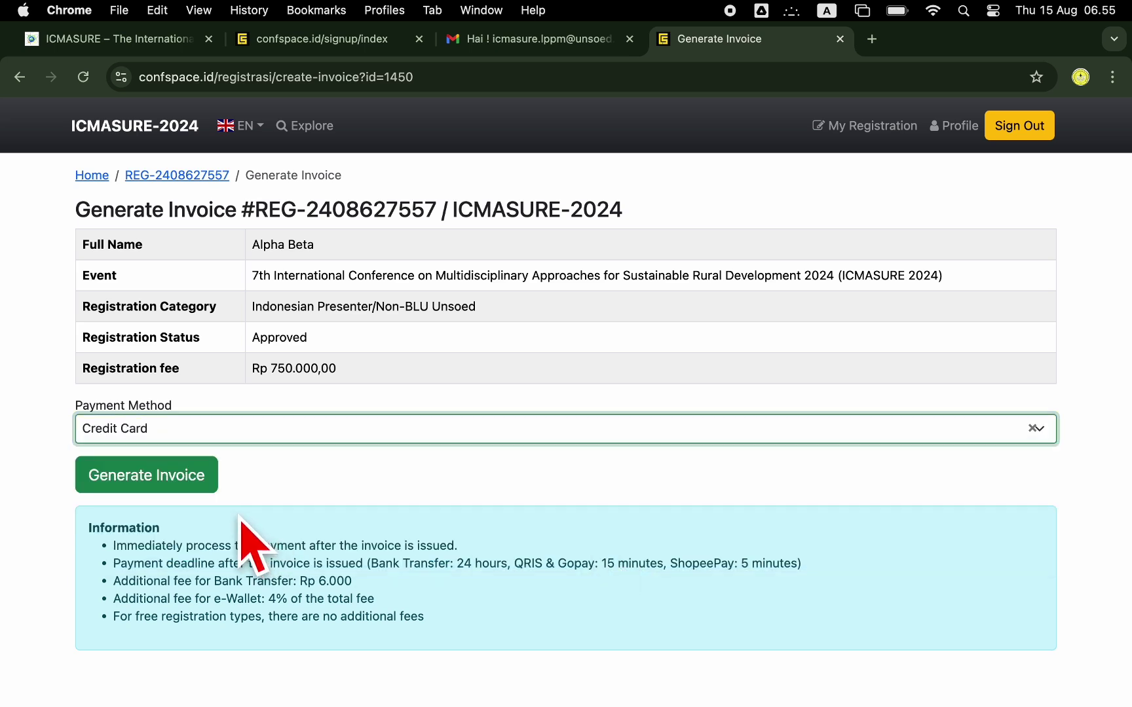
left_click(194, 483)
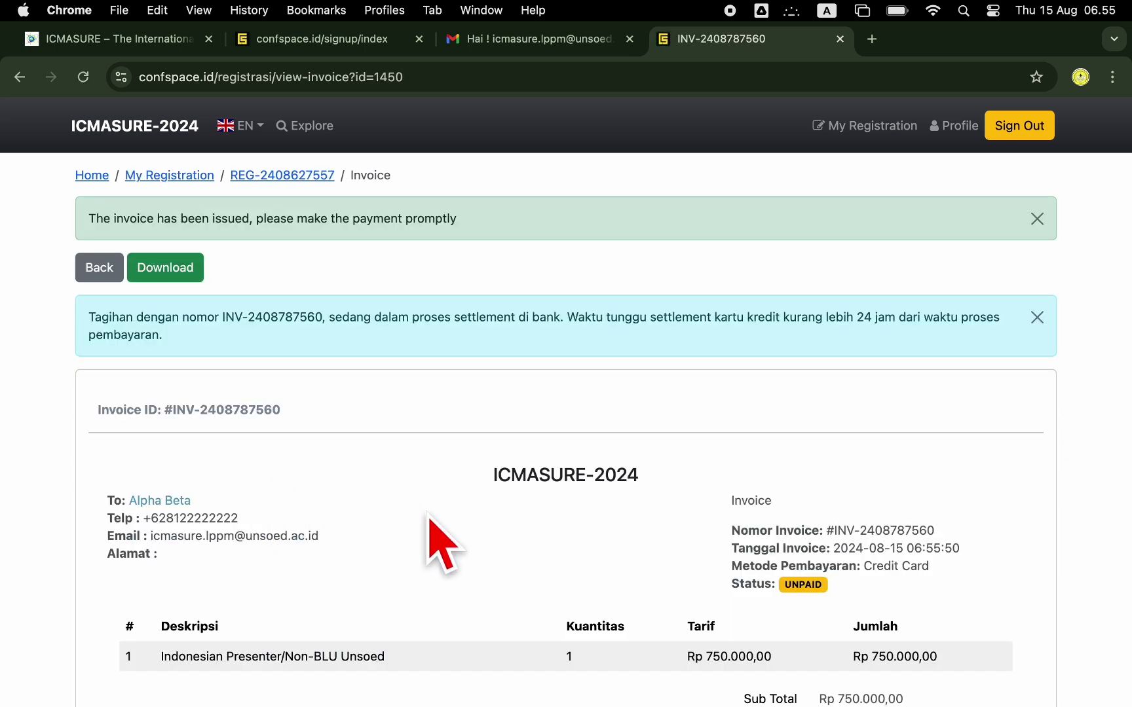
scroll(428, 515, "down", 3)
scroll(428, 515, "down", 2)
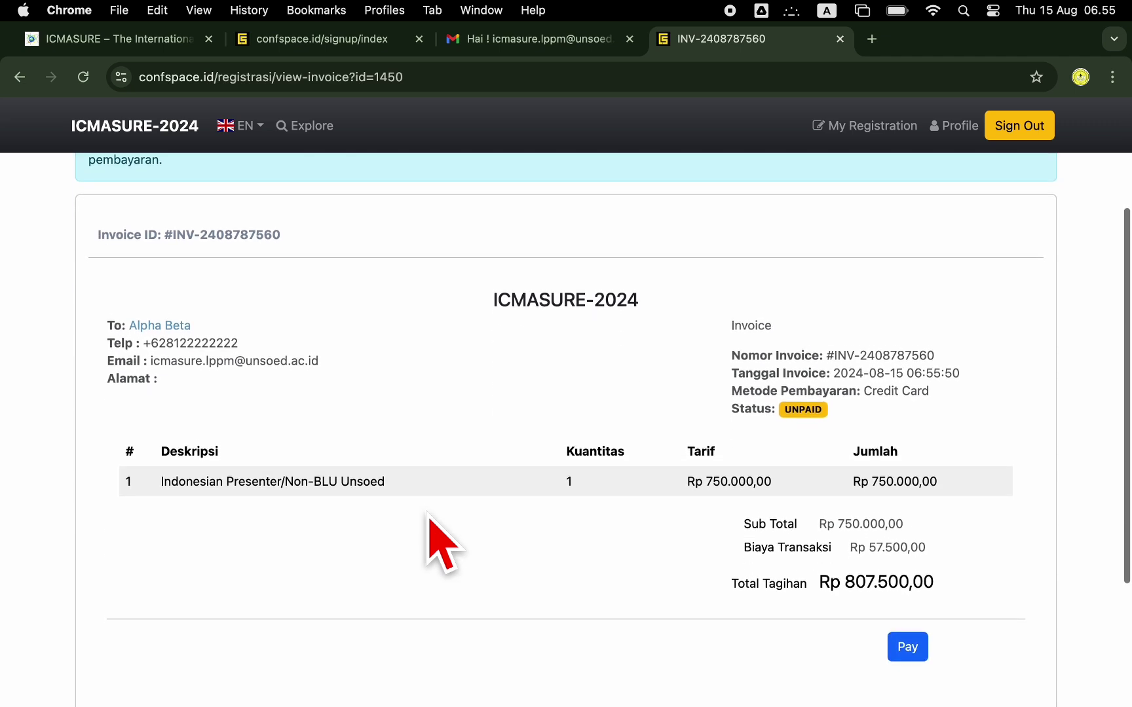
scroll(428, 516, "down", 1)
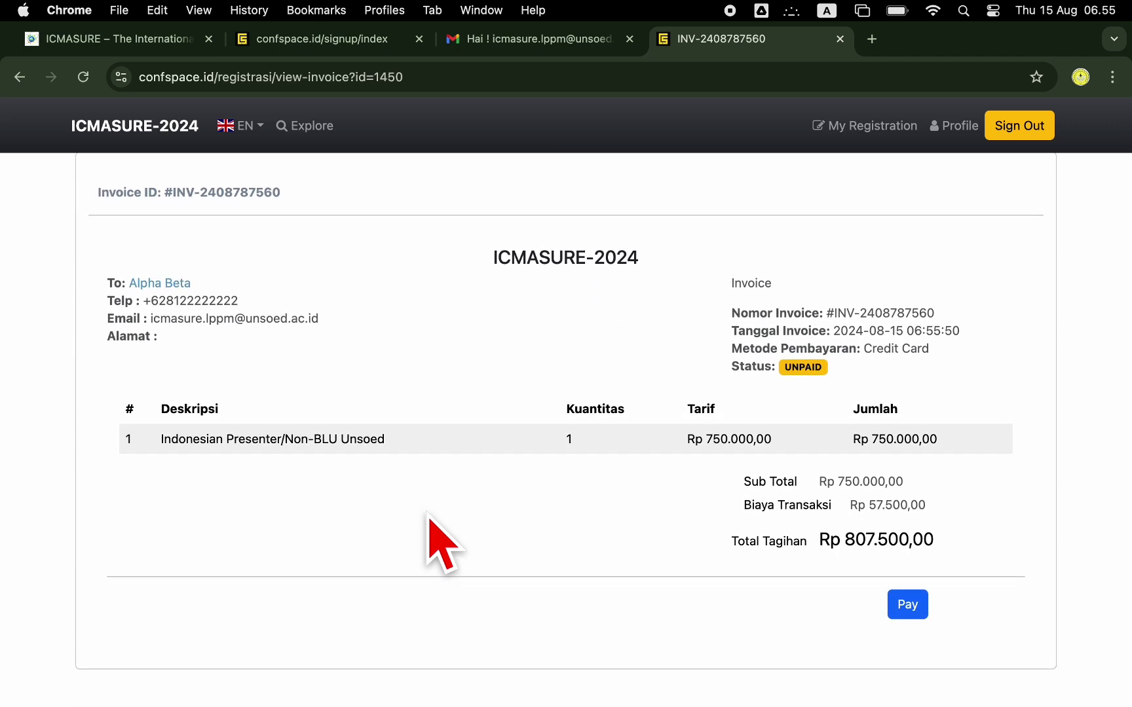
left_click(917, 603)
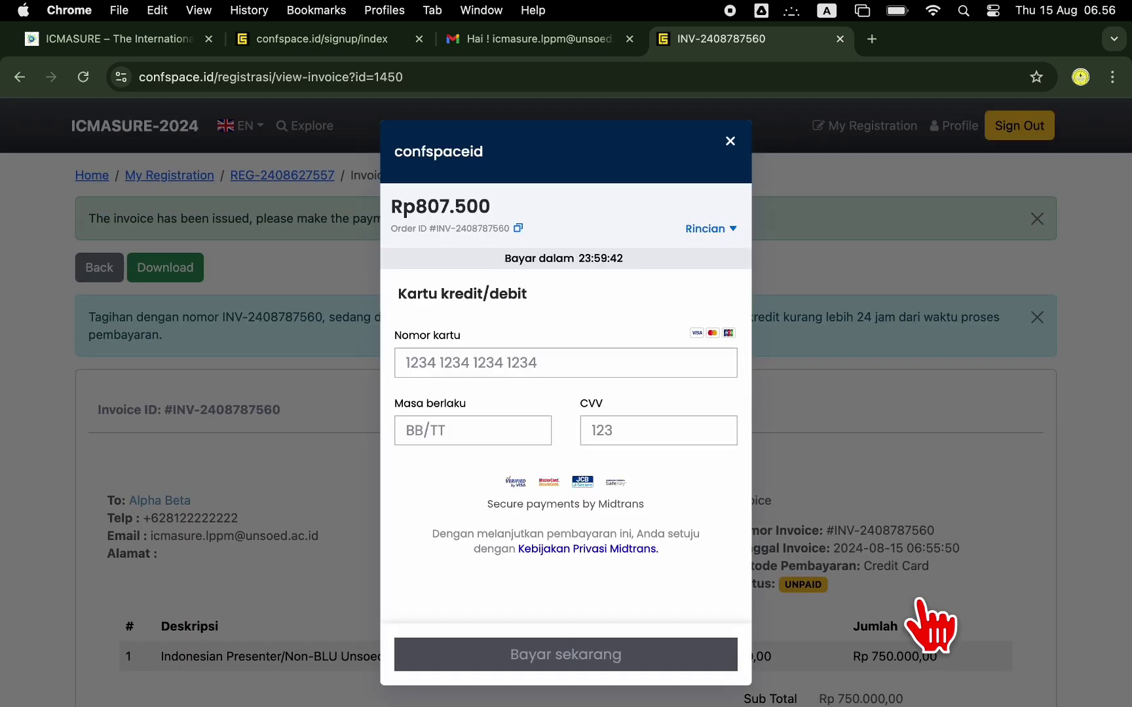